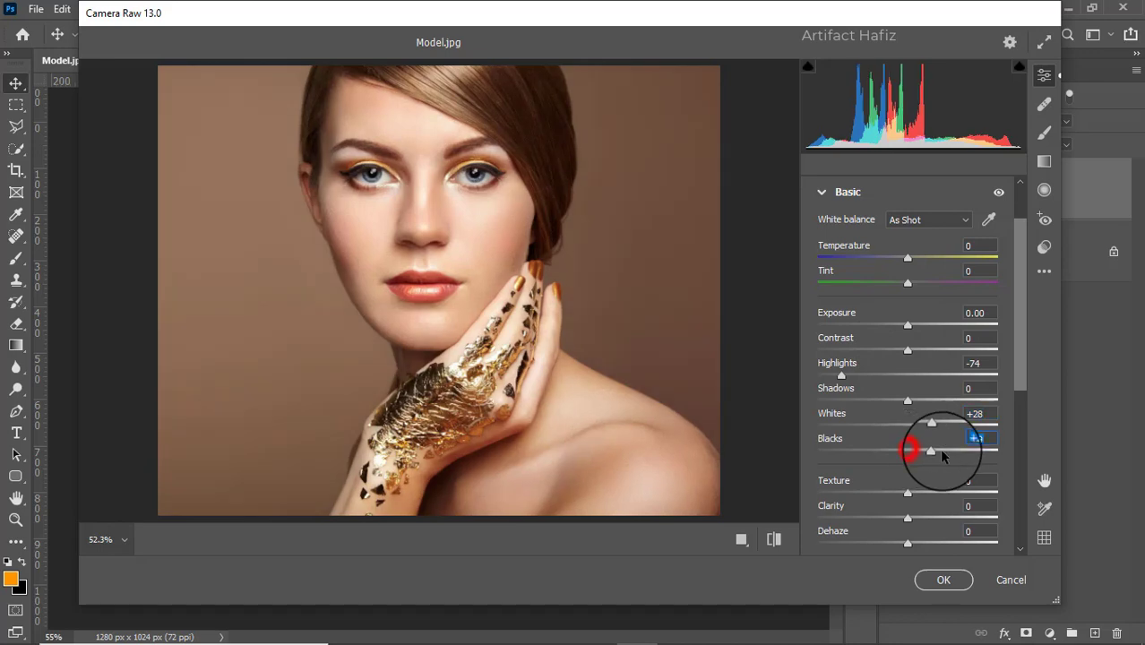
Set Shadows to +13, Texture to -6 and Clarity to +3, apply the Camera Raw filter, and compare the Background copy layer's before and after.
drag(908, 403, 921, 403)
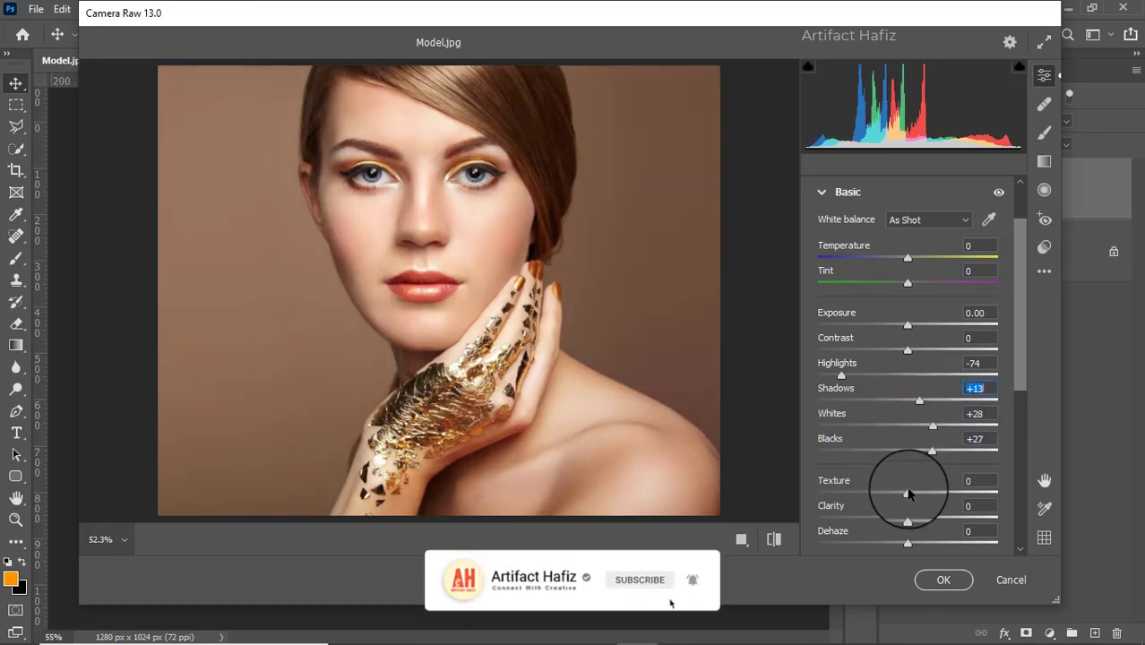
drag(910, 492, 914, 526)
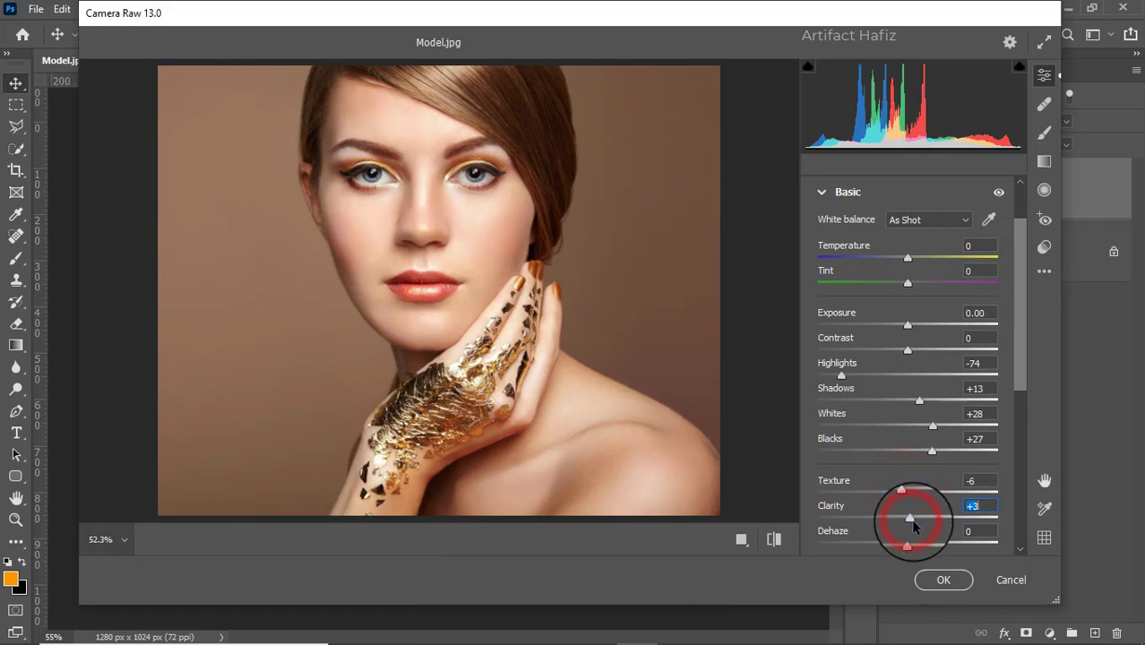
scroll(918, 516, down, 4)
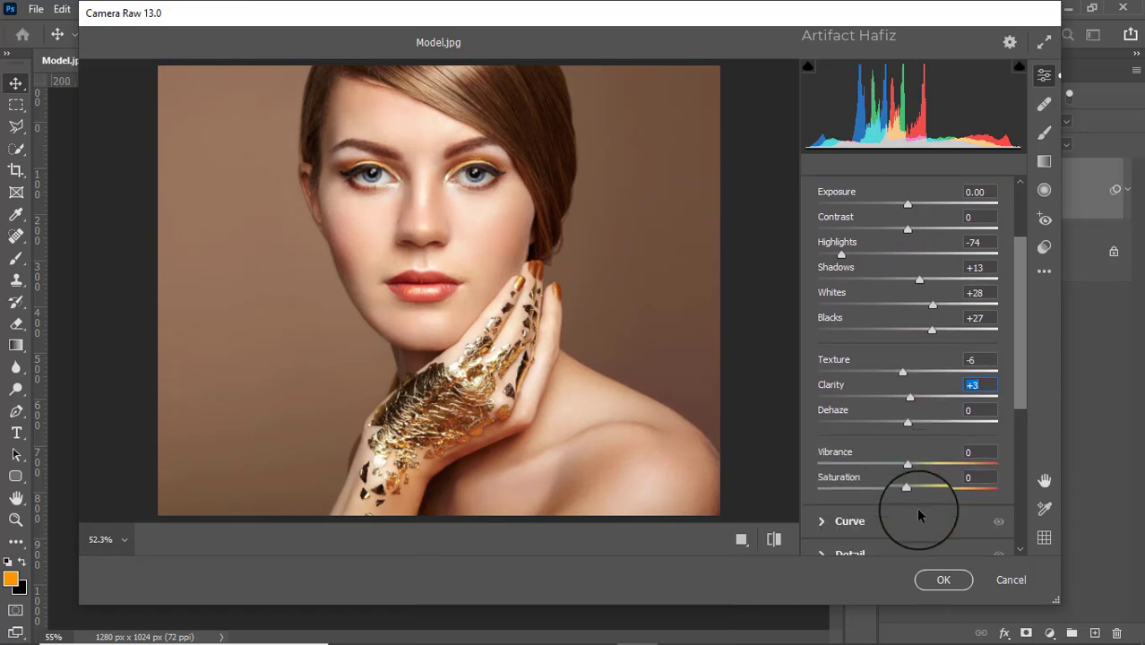
mouse_move(908, 425)
mouse_down()
mouse_move(876, 432)
mouse_move(906, 439)
mouse_up()
click(943, 590)
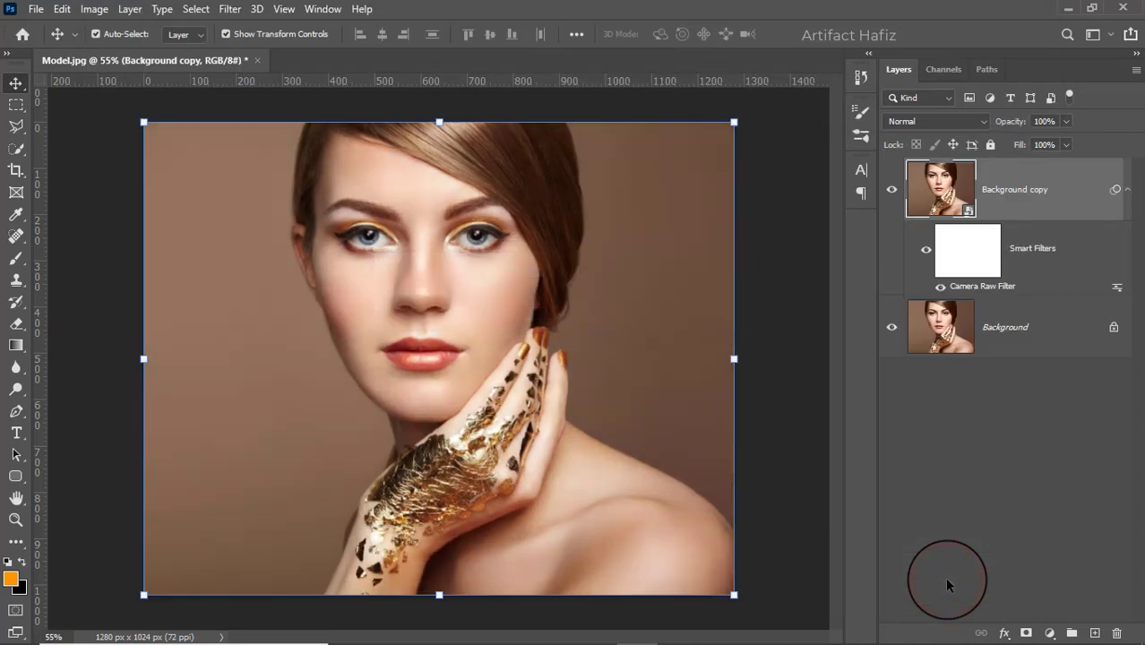
click(891, 190)
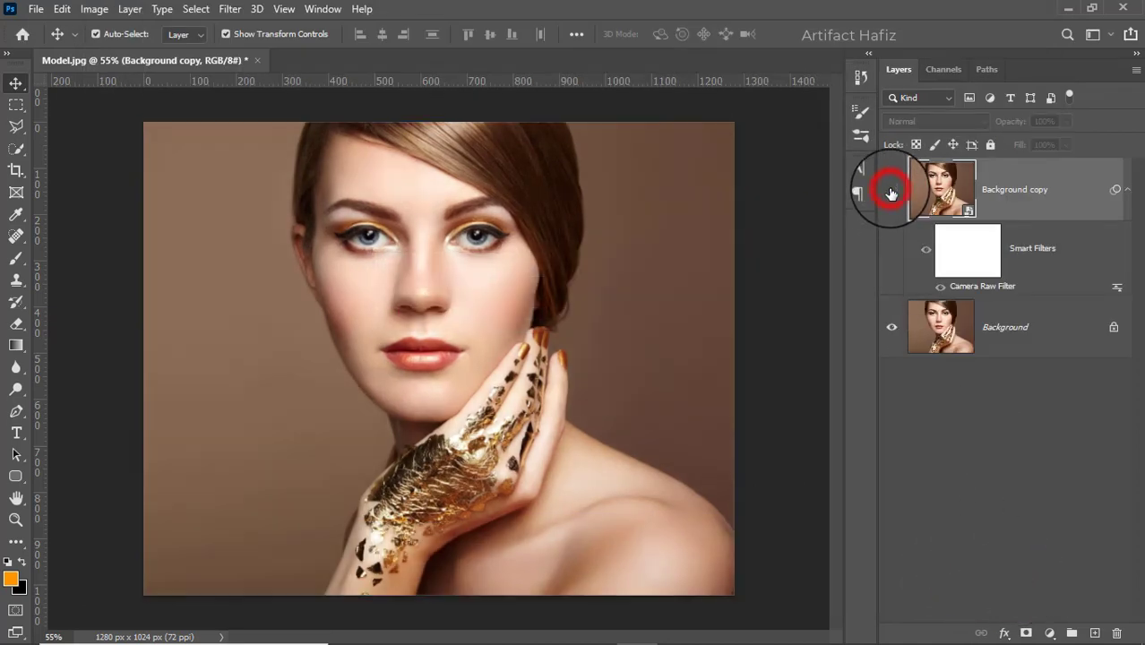
click(891, 190)
Add a Color Lookup adjustment layer above Background copy using the Fuji F125 Kodak 2395 (by Adobe).cube 3D LUT.
click(1050, 634)
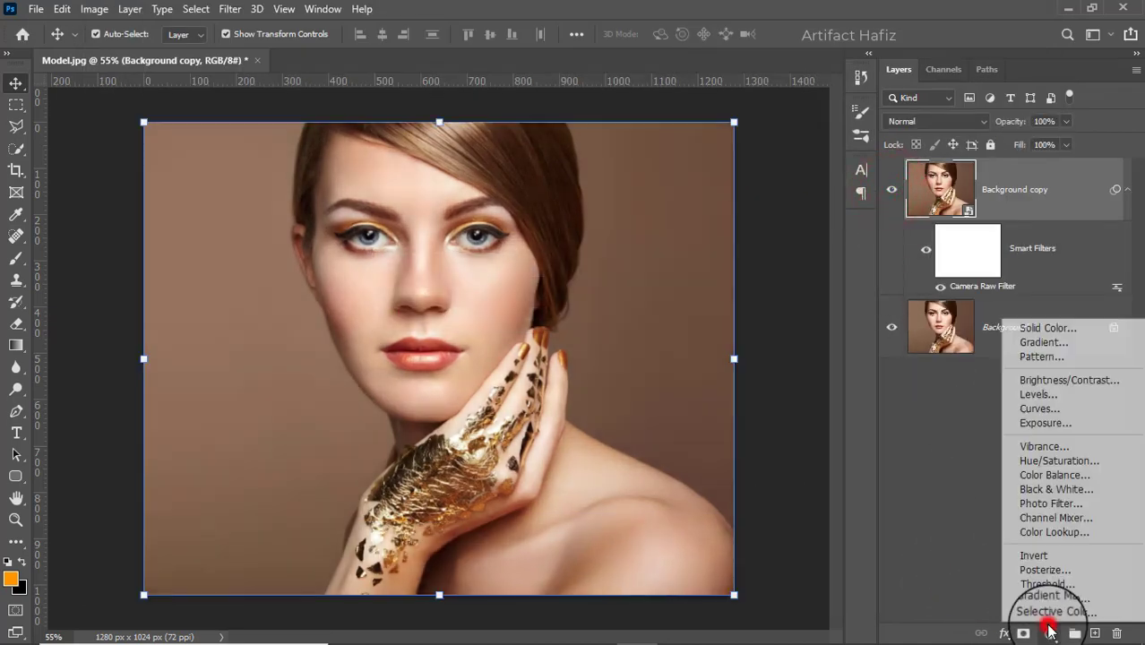
click(1053, 532)
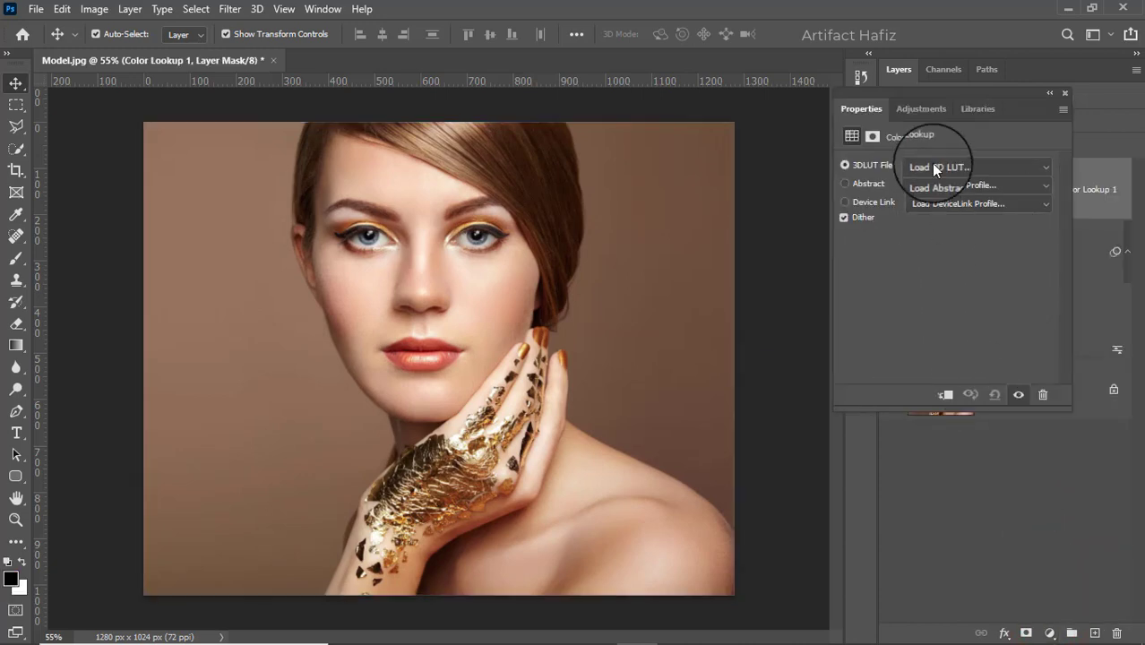
click(935, 168)
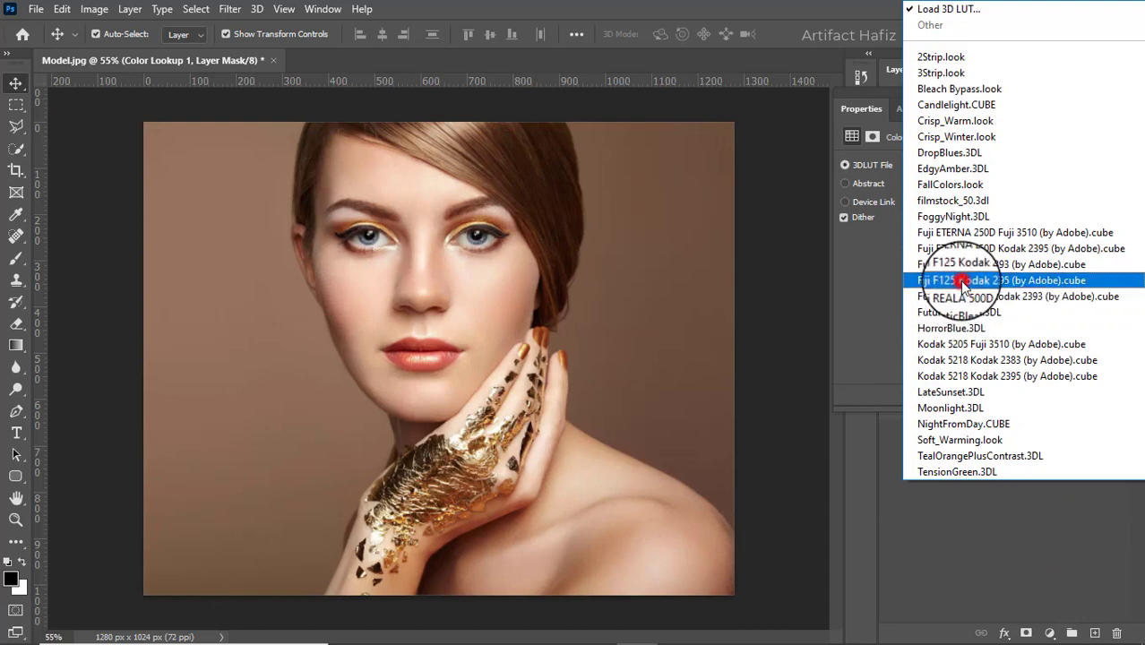
click(961, 281)
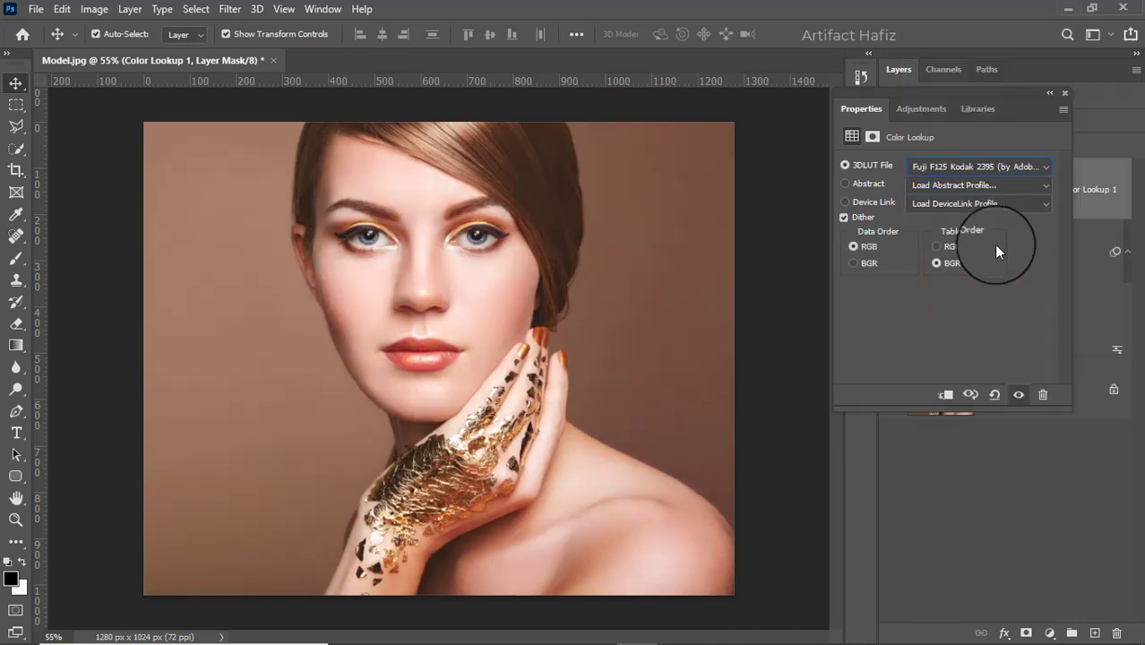
click(1065, 93)
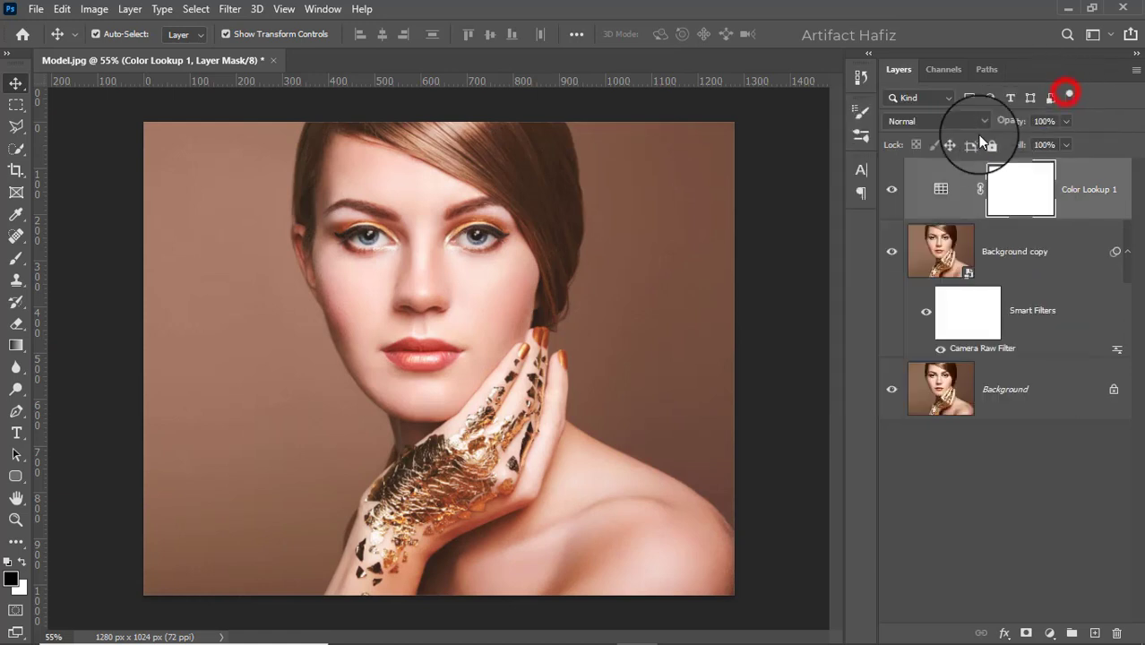
Set the Color Lookup layer's blend mode to Color Dodge and its opacity to 10%.
click(934, 120)
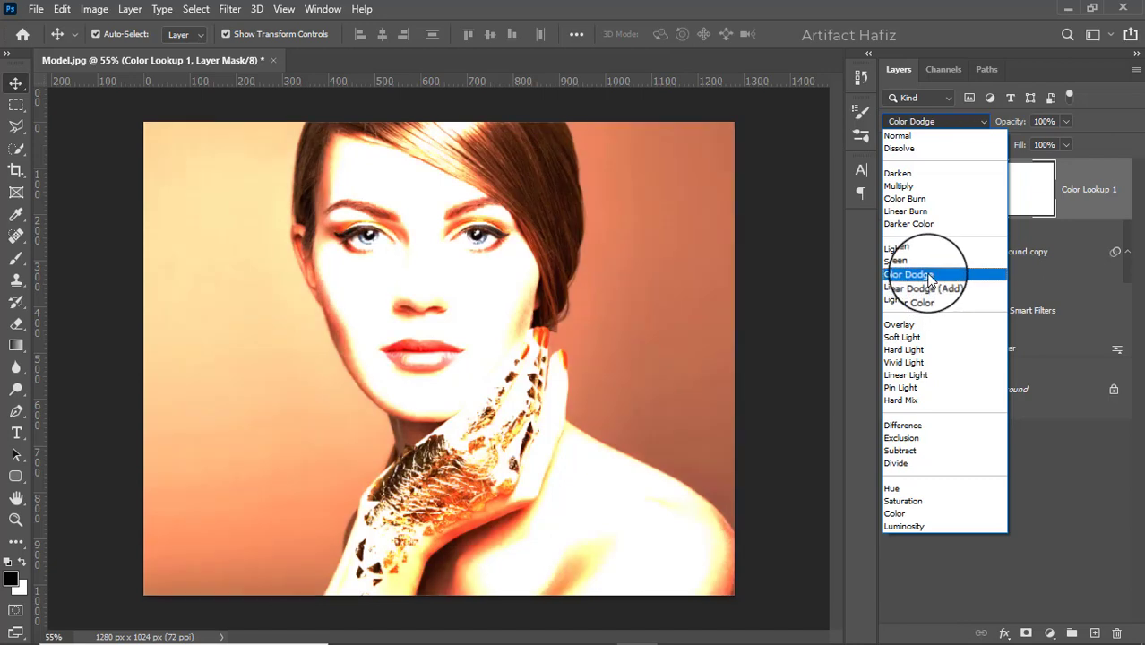
click(928, 276)
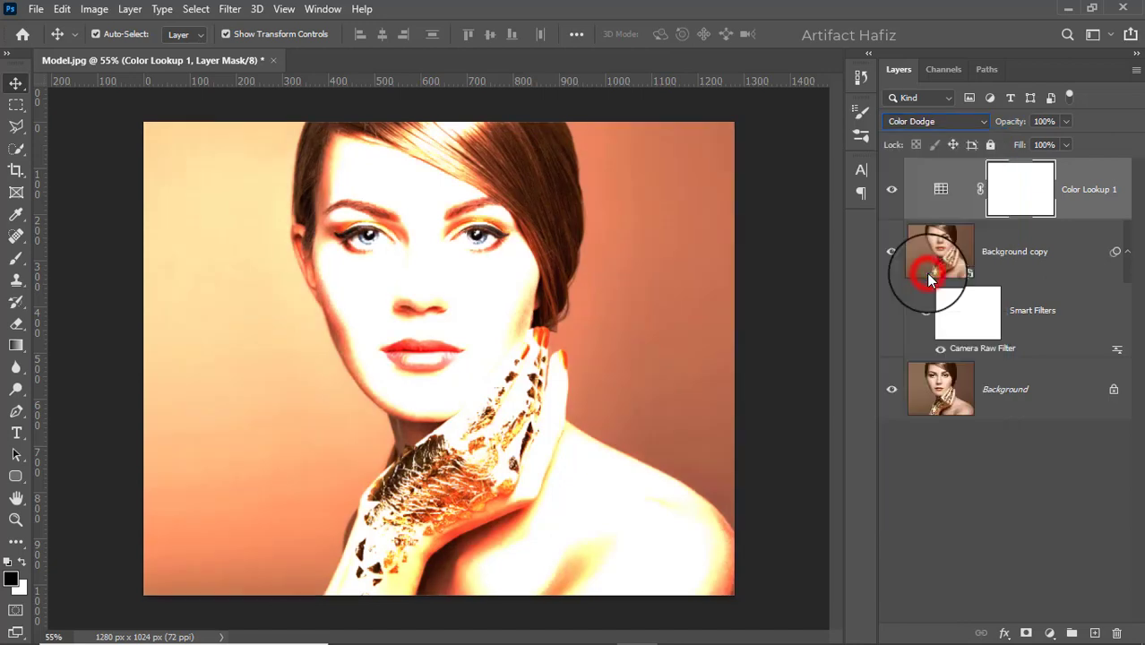
click(891, 190)
click(891, 190)
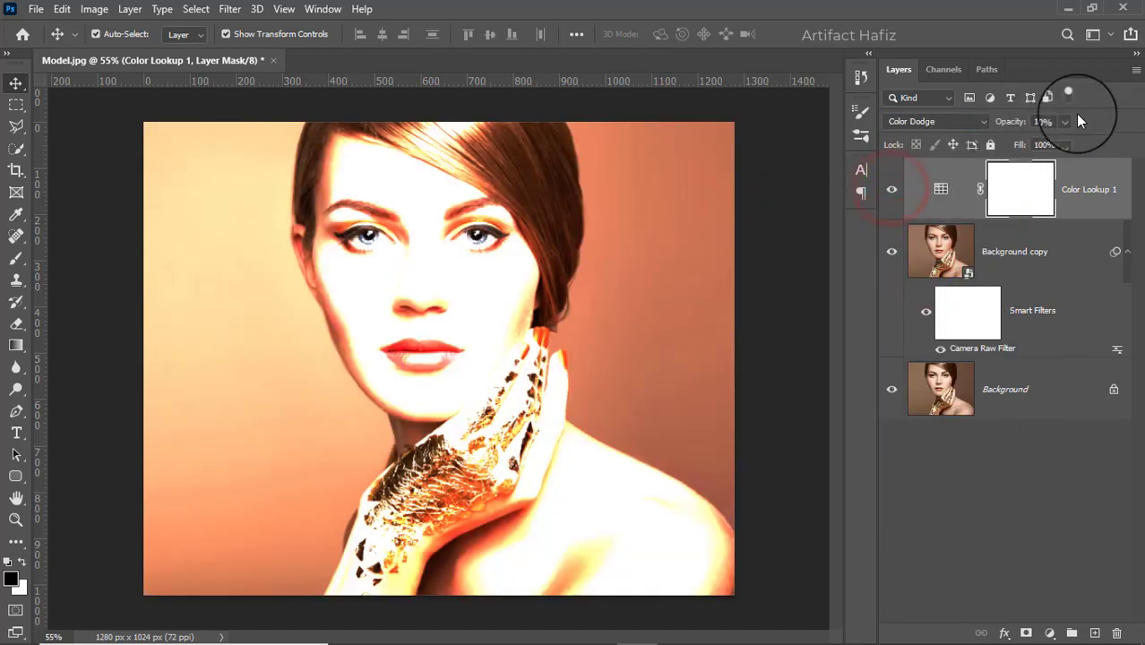
mouse_move(998, 143)
mouse_down()
mouse_move(977, 154)
mouse_move(1040, 177)
mouse_move(1001, 179)
mouse_up()
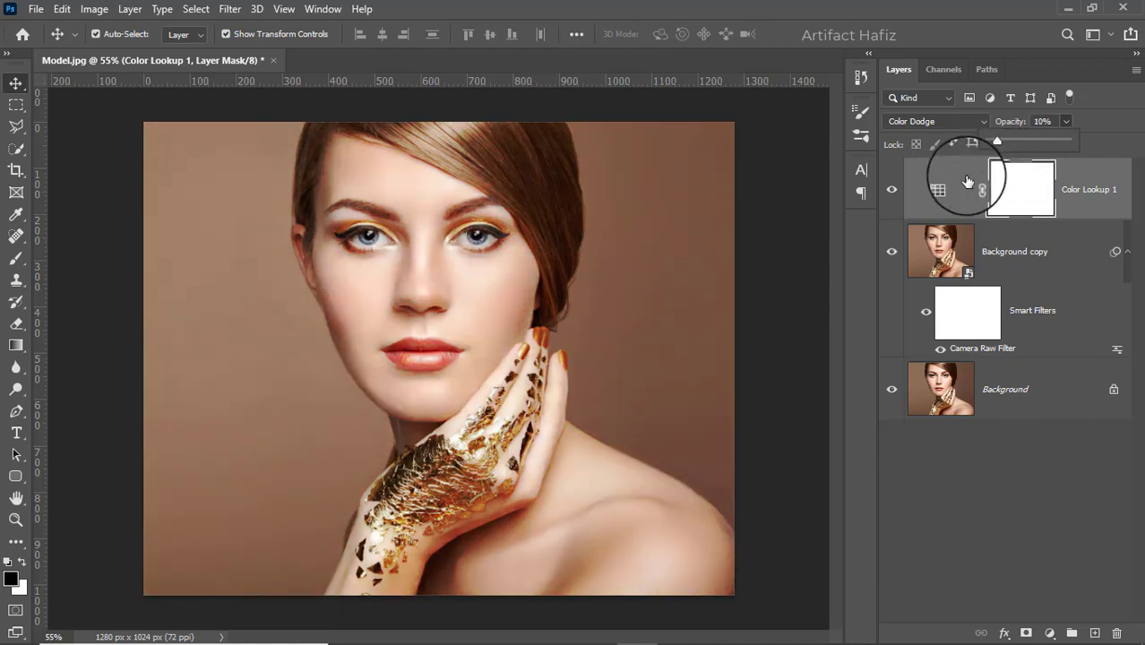
Compare the portrait with and without the Color Lookup layer and set that layer's opacity to 4%.
click(892, 191)
click(891, 193)
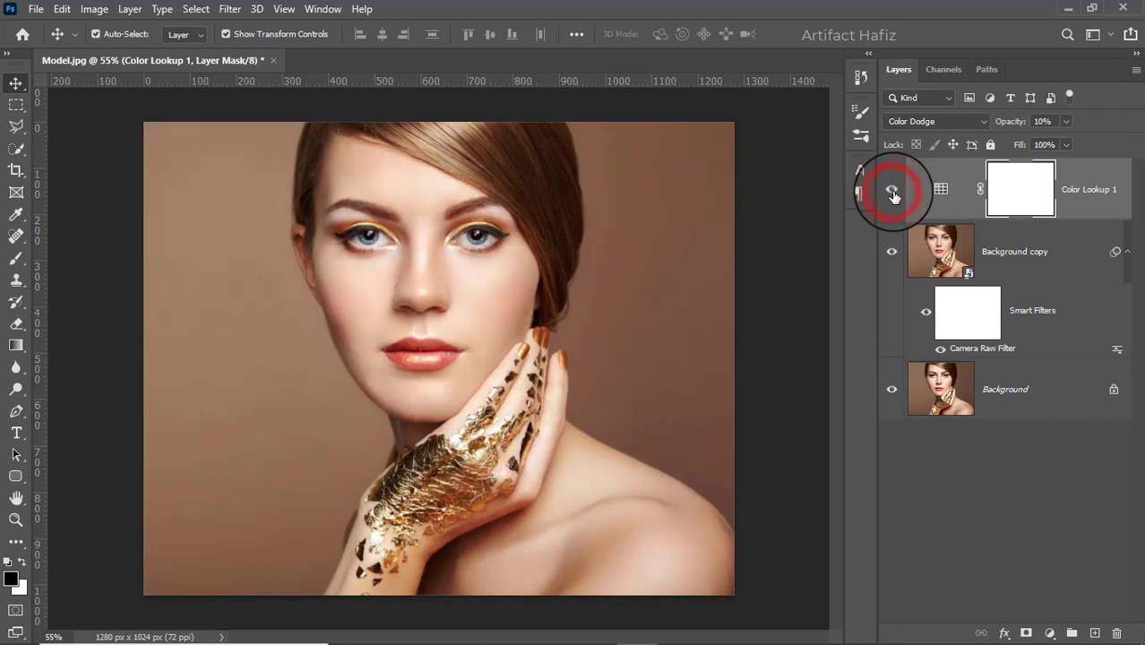
click(893, 193)
click(894, 193)
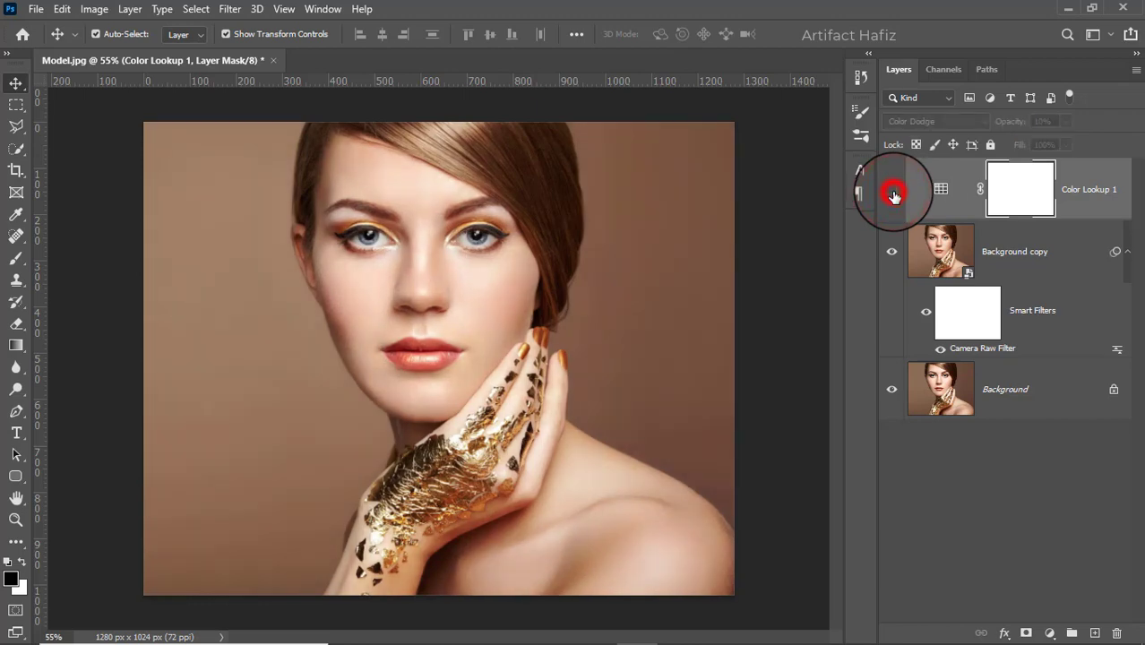
click(893, 193)
click(894, 194)
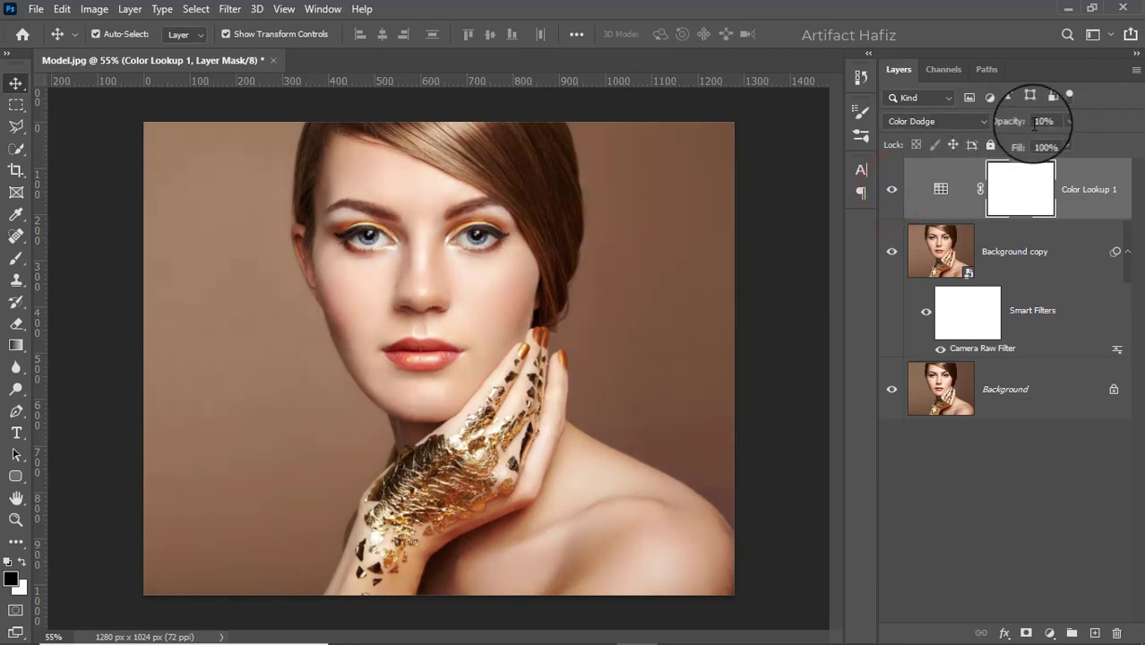
click(1065, 122)
drag(1064, 140, 1059, 143)
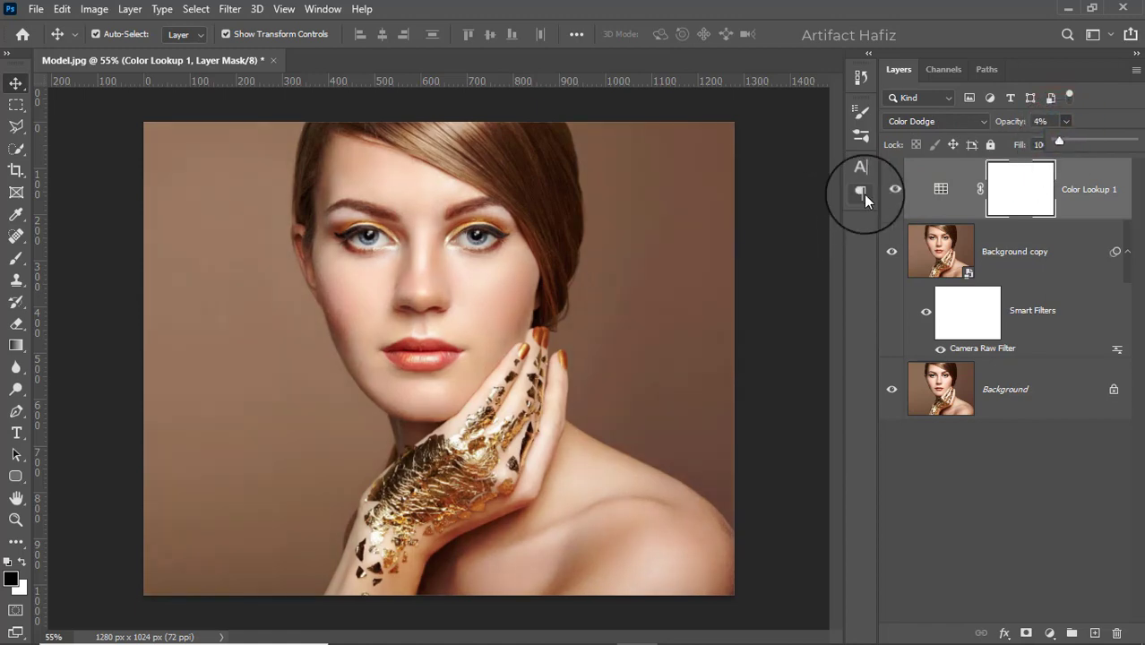
click(893, 192)
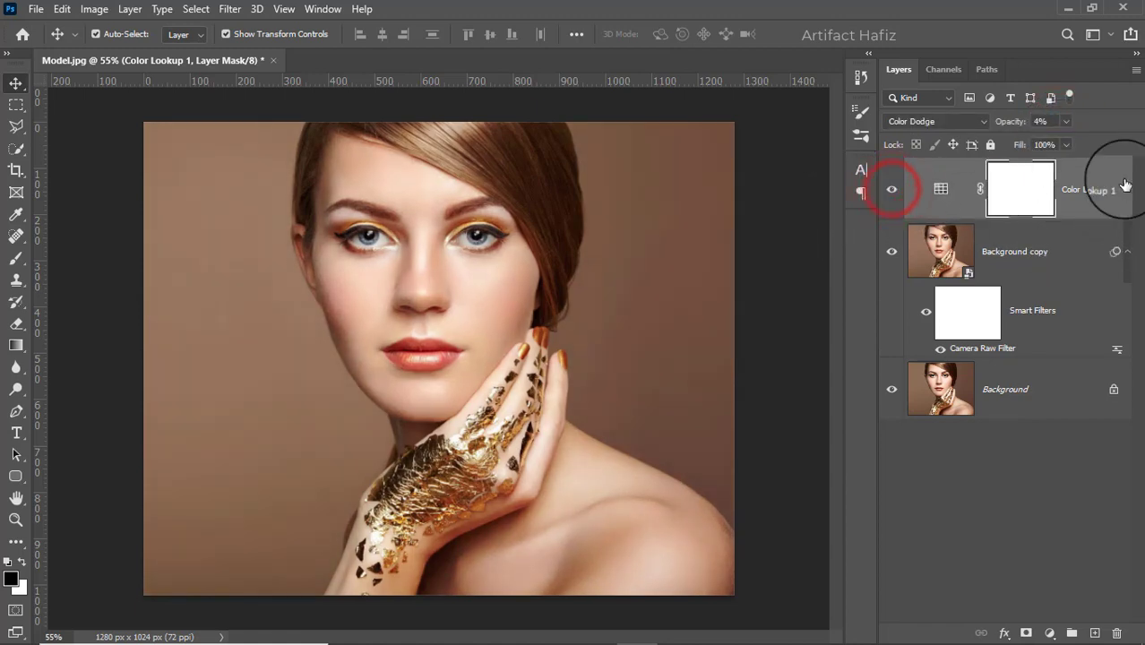
Add a Photo Filter adjustment layer above the Color Lookup layer with the Blue filter preset.
click(1091, 190)
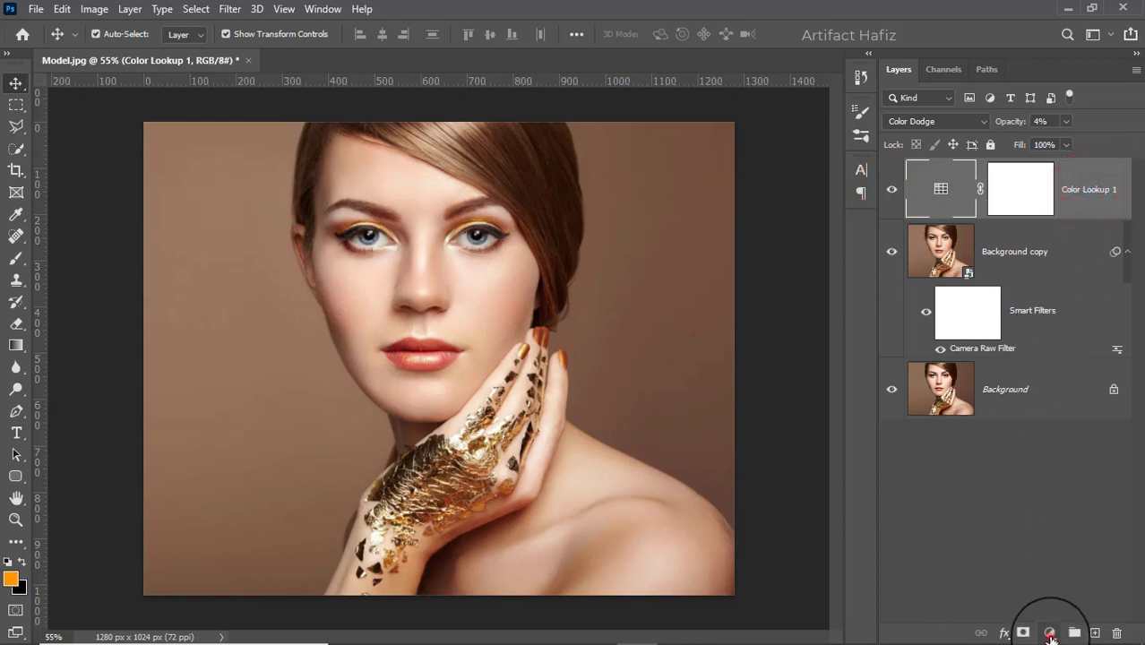
click(1051, 633)
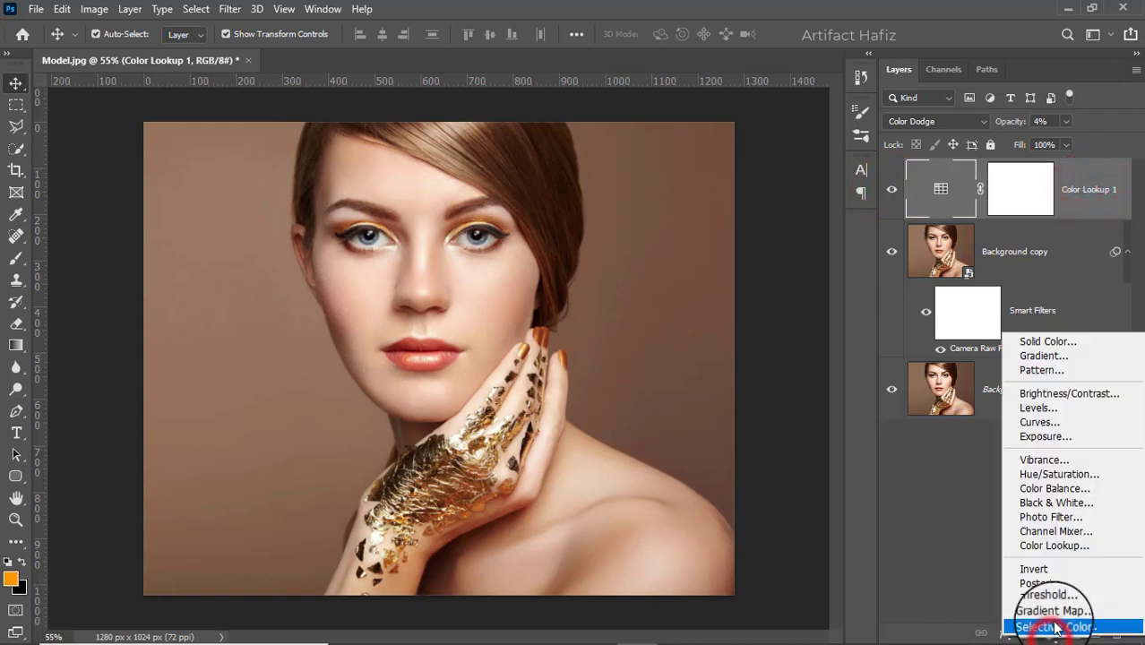
click(1070, 520)
click(913, 165)
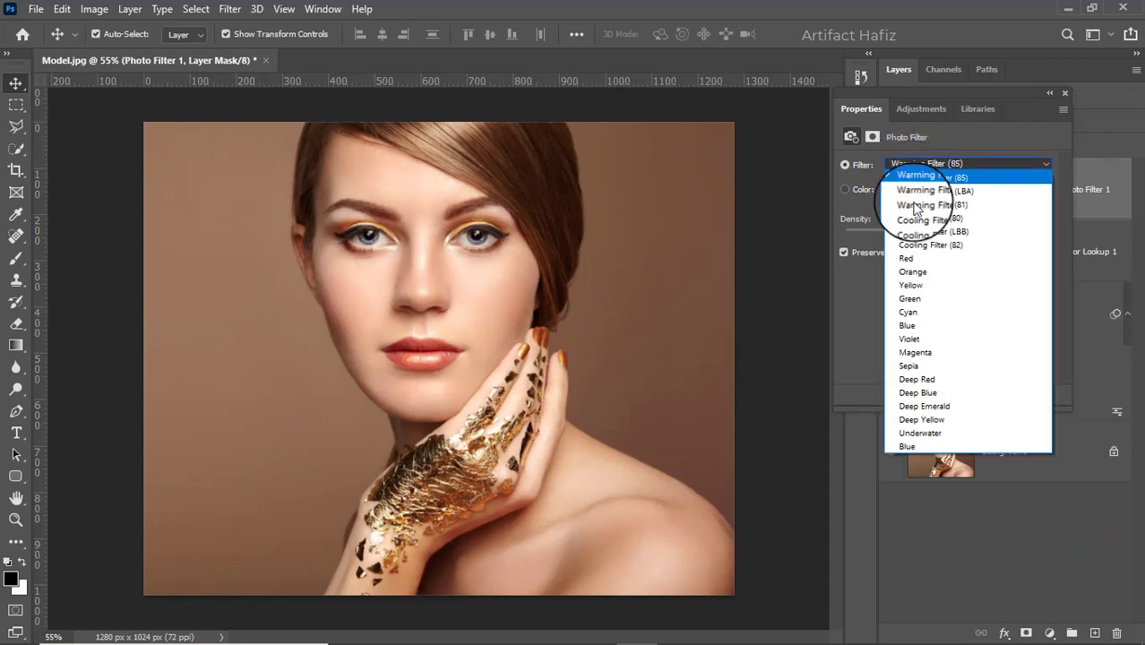
click(914, 324)
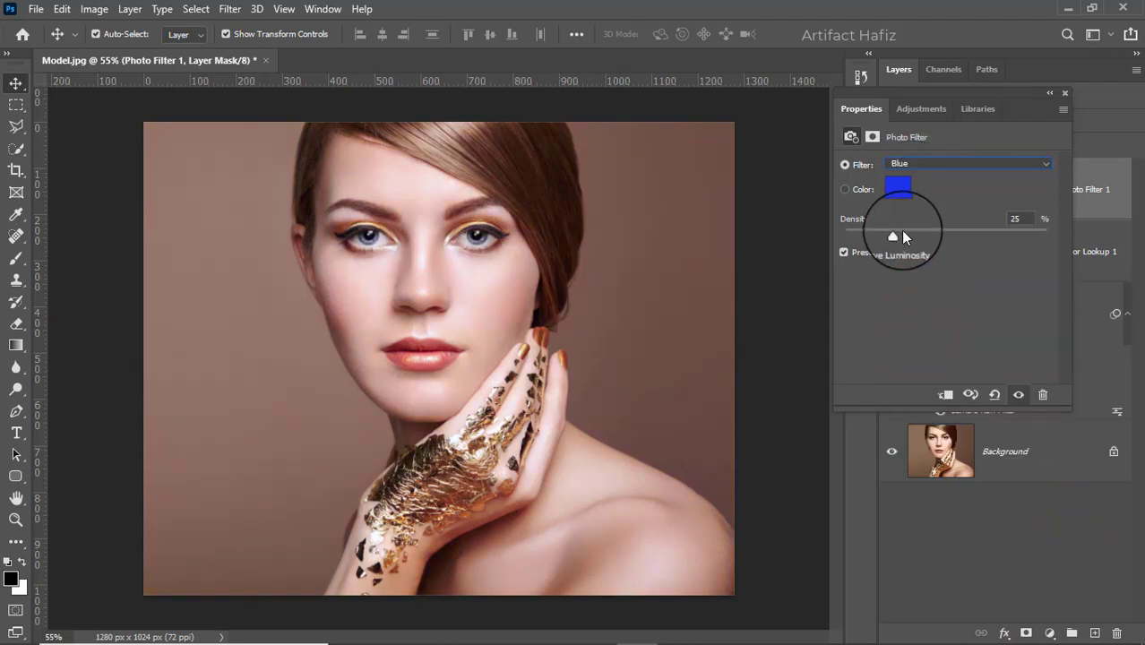
Set the photo filter to the Orange preset with a density of 7%.
click(919, 164)
click(926, 270)
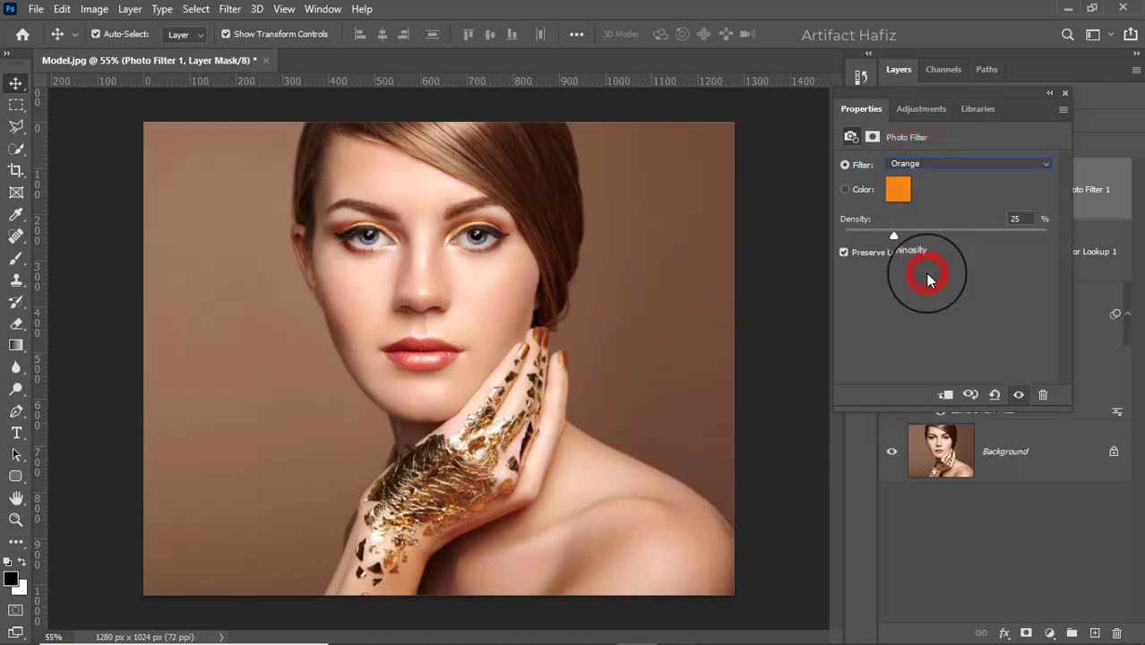
drag(893, 235, 943, 236)
drag(1013, 239, 858, 251)
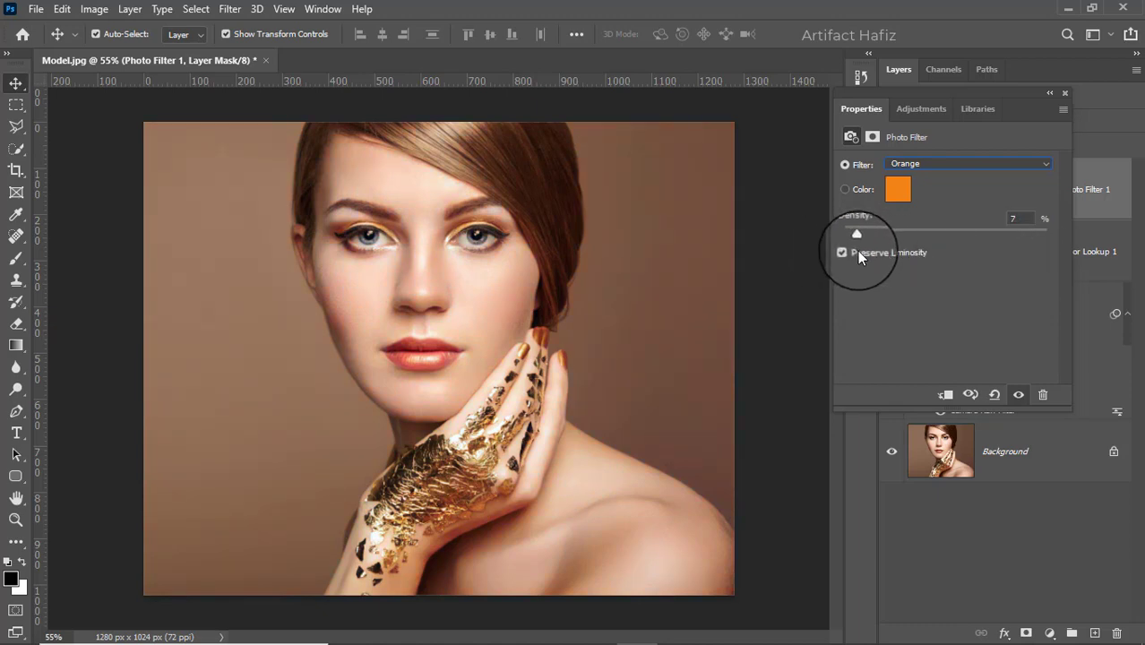
Try the Cyan preset on the Photo Filter layer and return it to Orange.
click(927, 167)
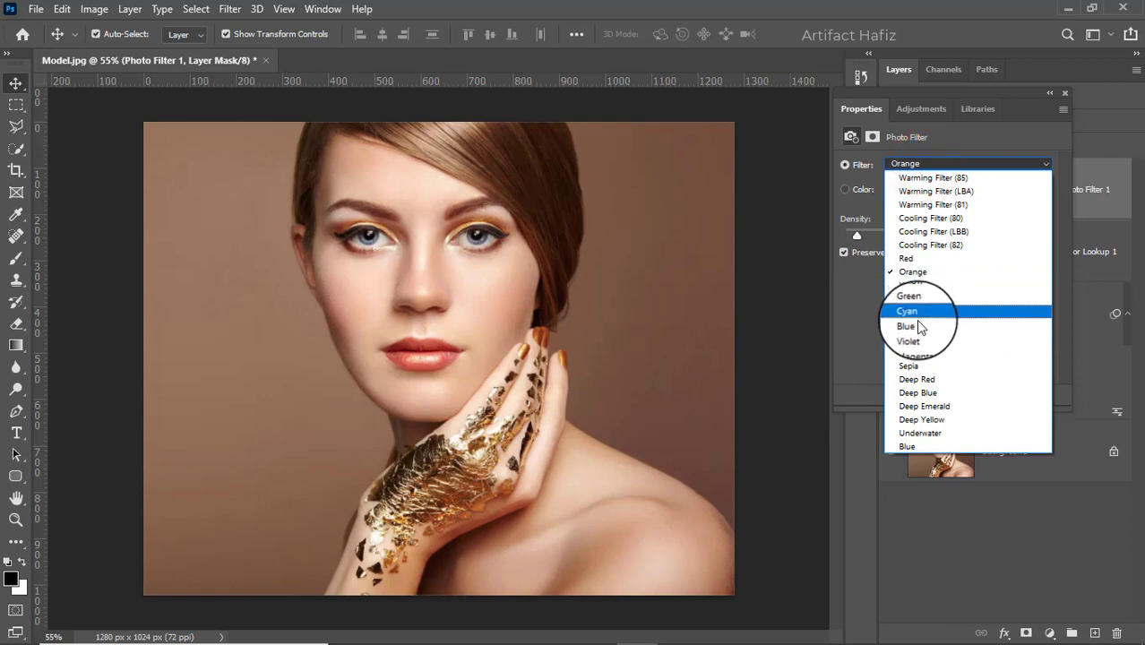
click(916, 313)
click(916, 164)
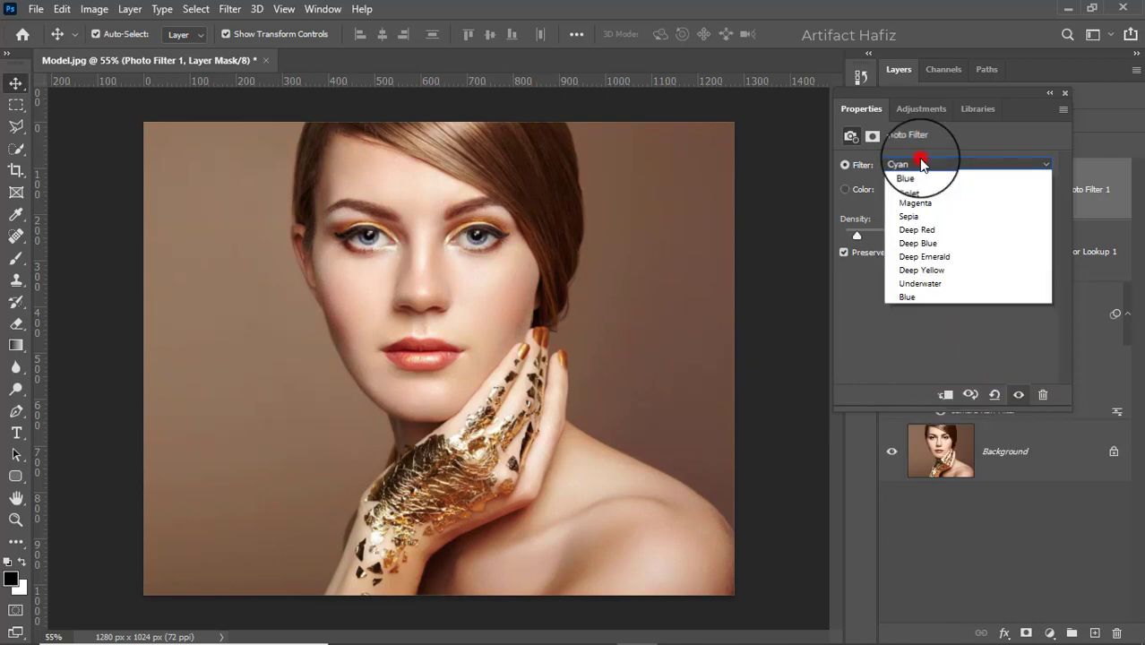
click(923, 273)
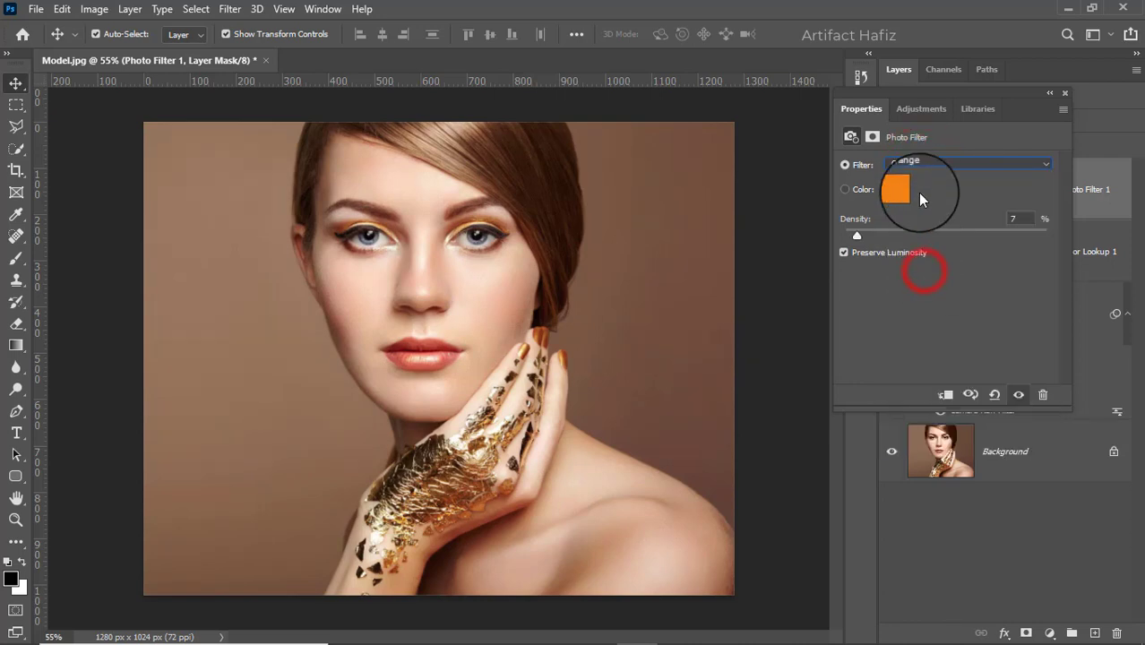
Try the Deep Red, Deep Blue, Deep Emerald and Deep Yellow presets on the Photo Filter layer.
click(923, 167)
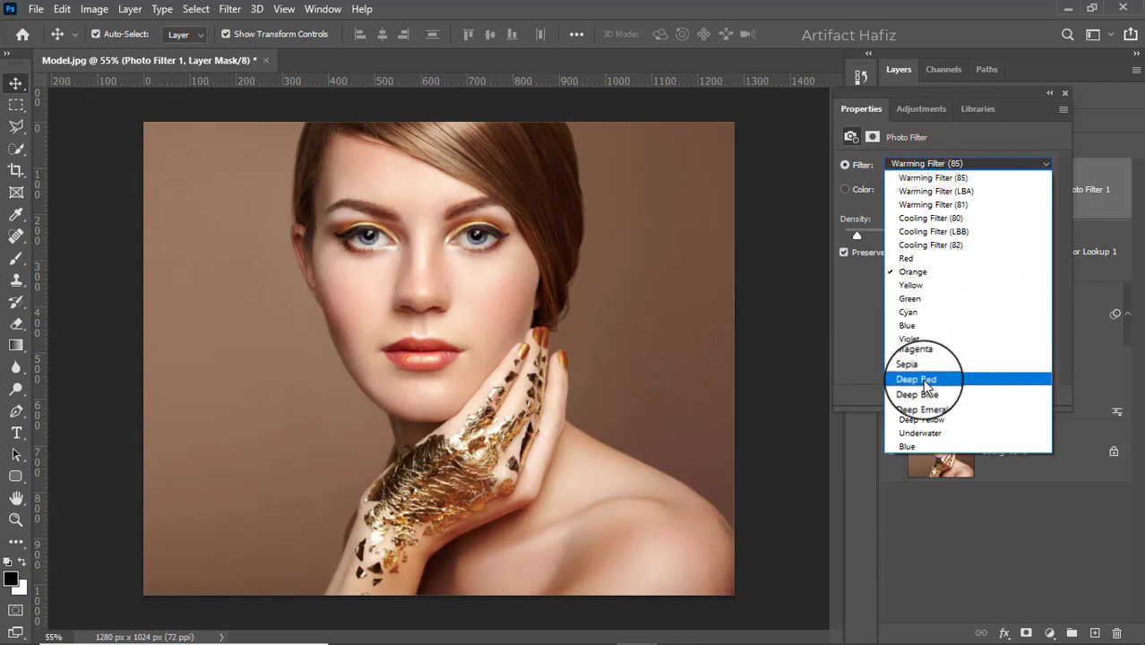
click(925, 381)
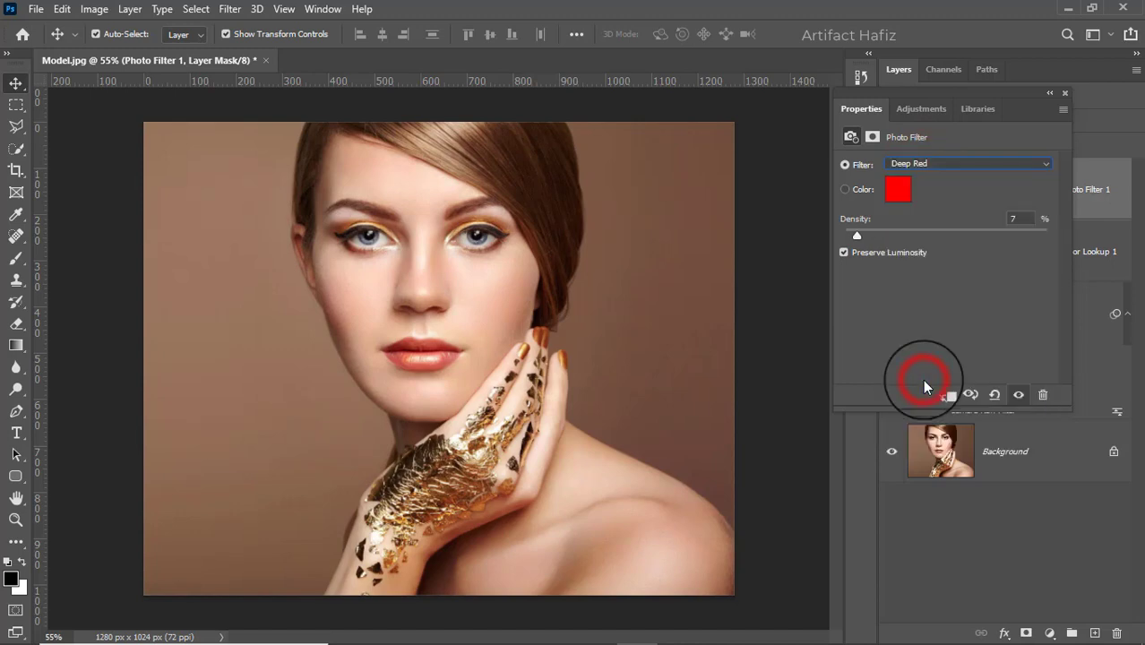
click(922, 165)
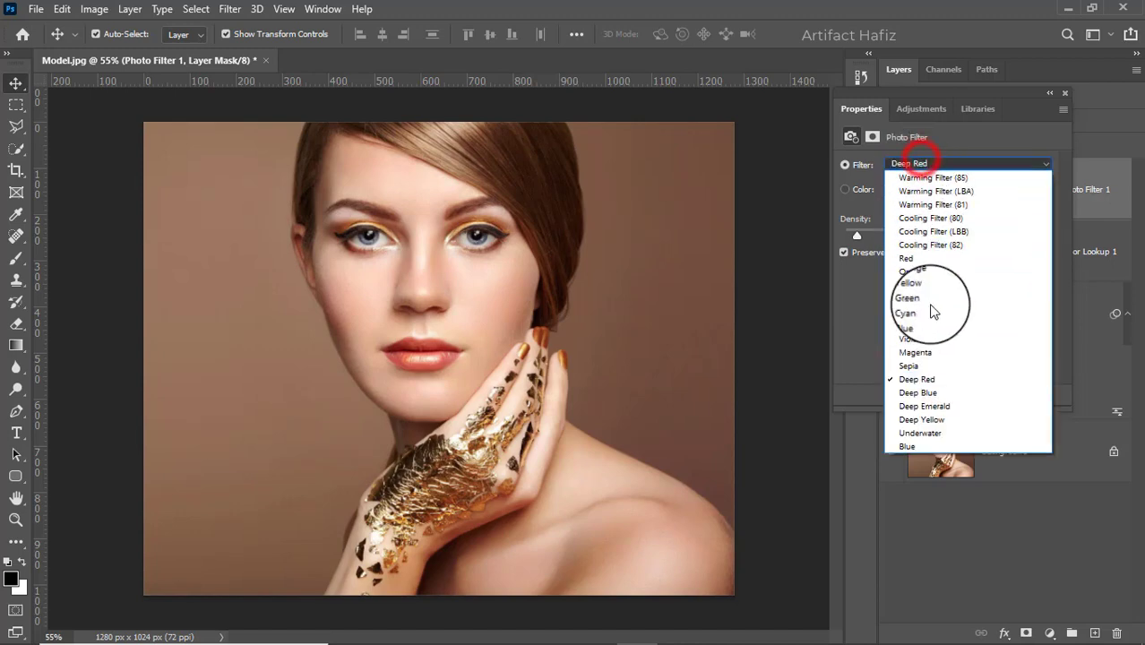
click(938, 394)
click(941, 164)
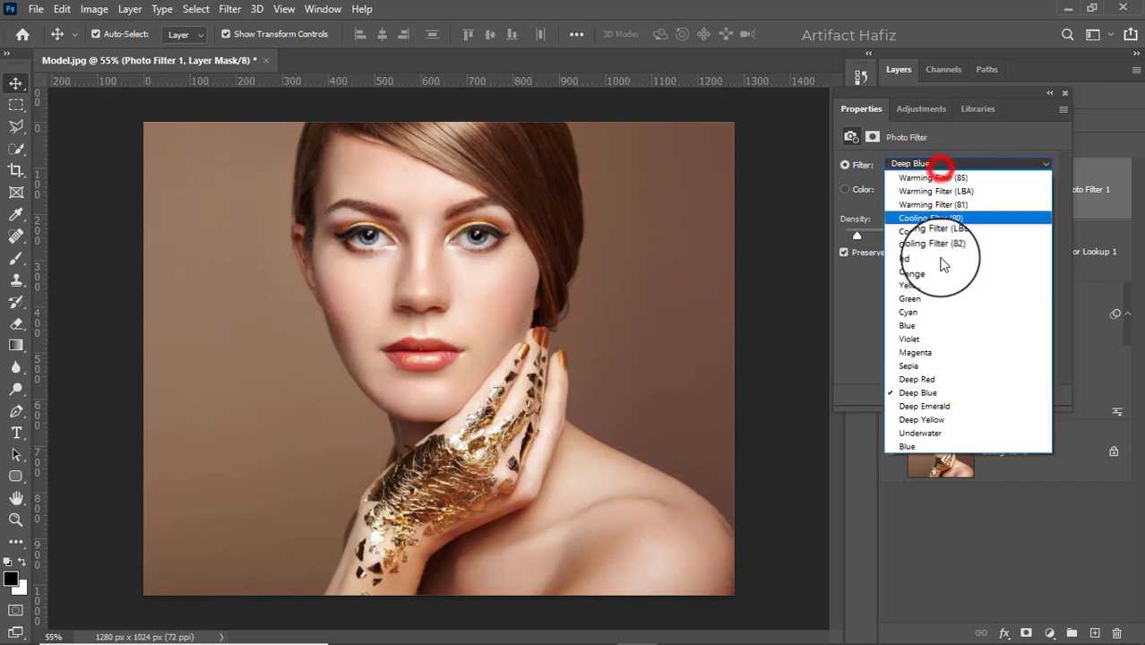
click(935, 408)
click(941, 164)
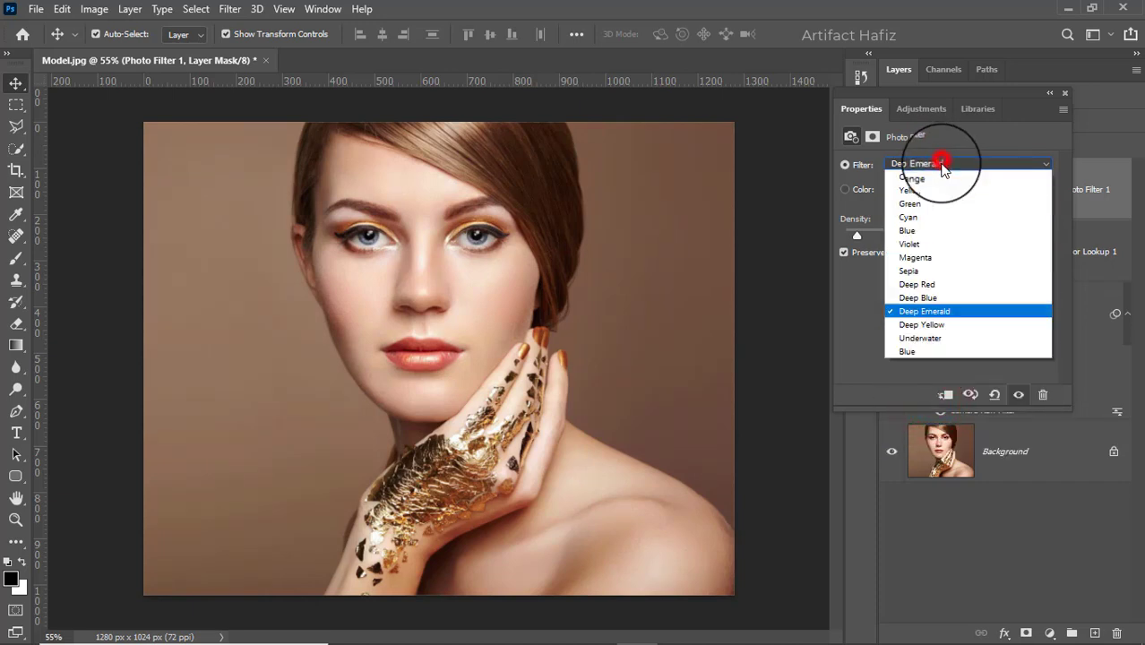
click(928, 420)
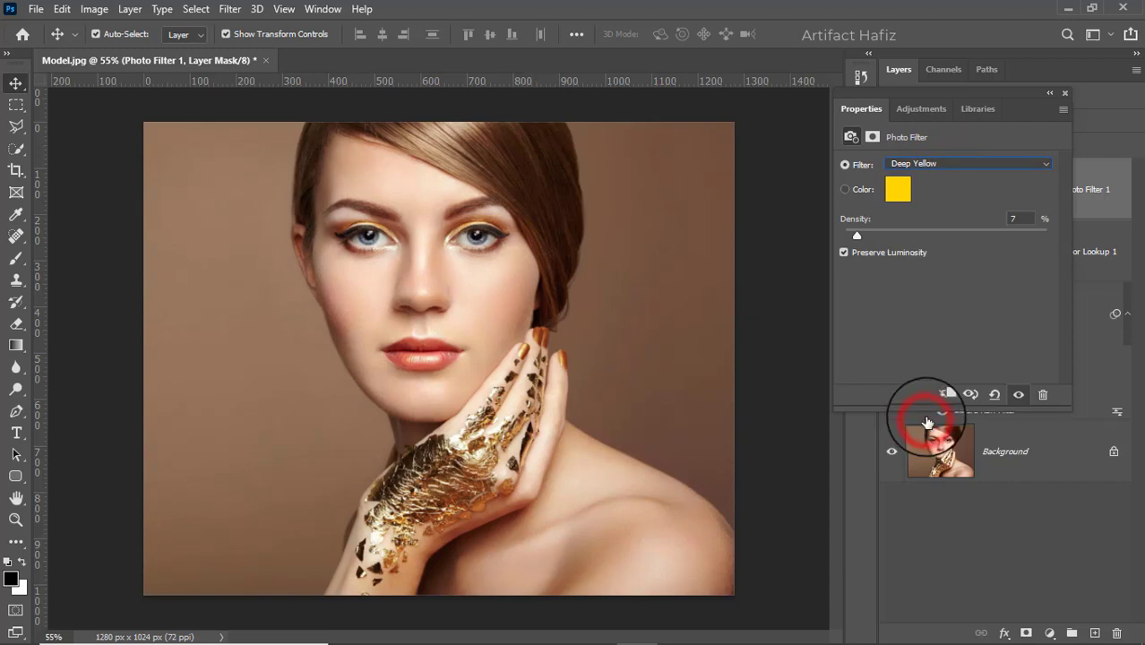
Try the Underwater, second Blue and Deep Yellow presets on the Photo Filter layer and return it to Orange.
click(941, 164)
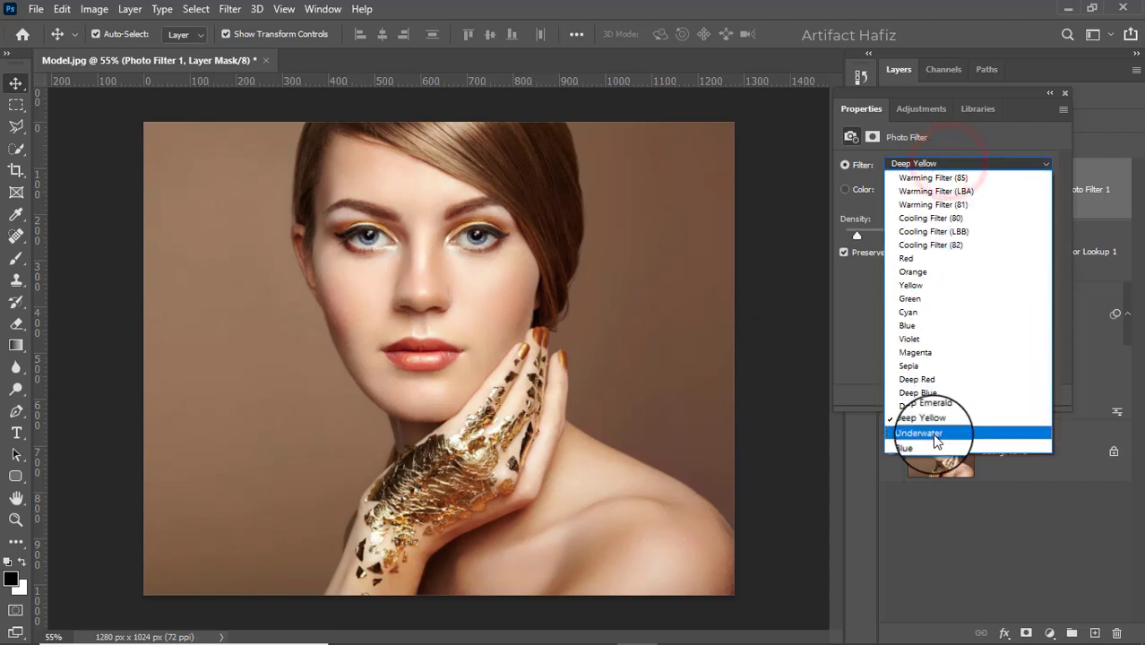
click(934, 434)
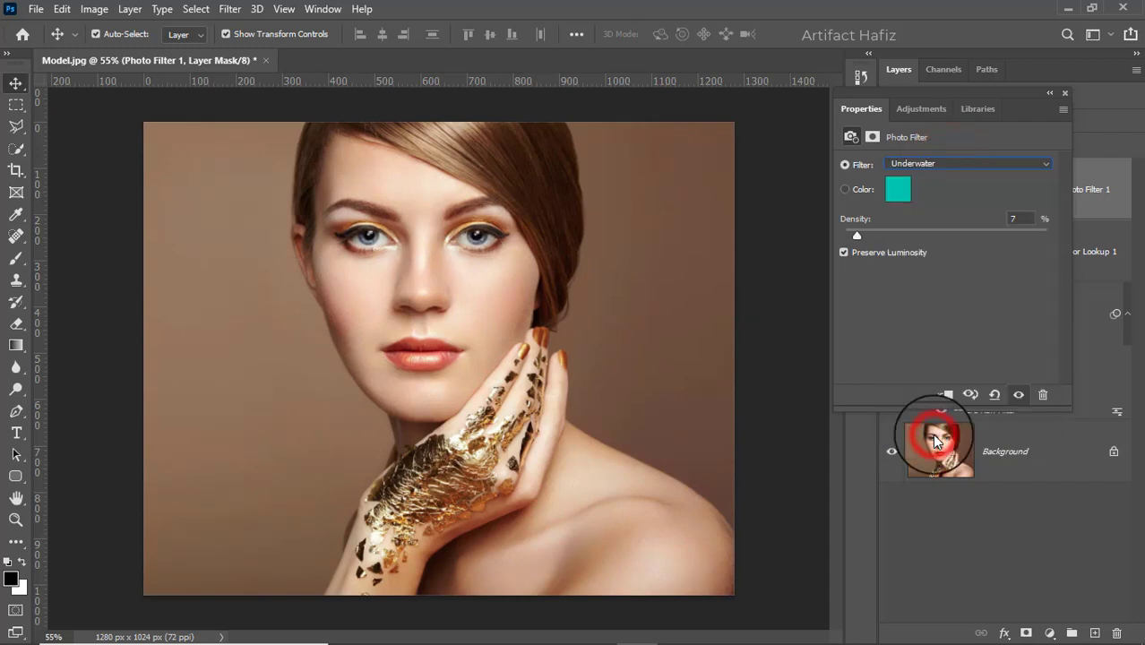
click(968, 165)
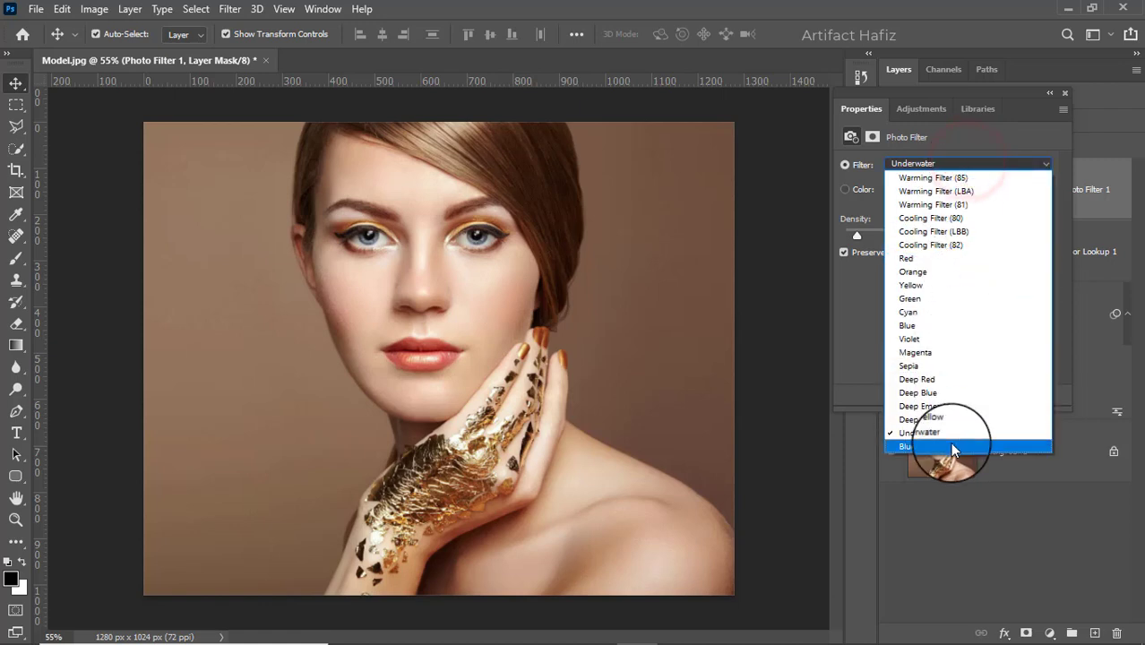
click(943, 450)
click(941, 161)
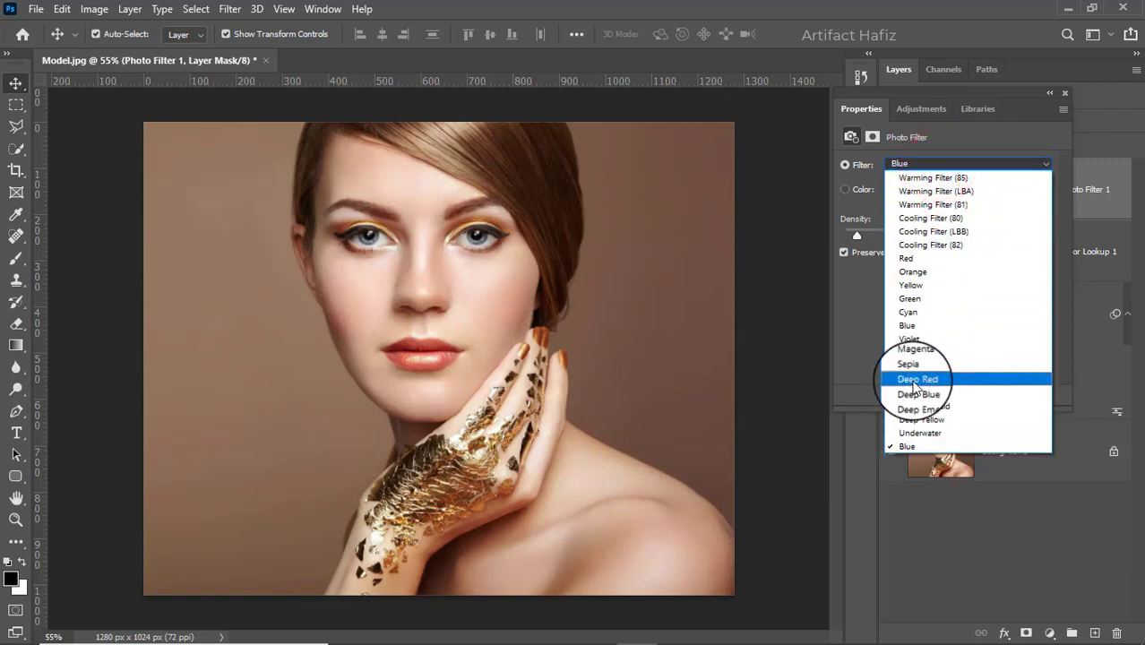
click(921, 421)
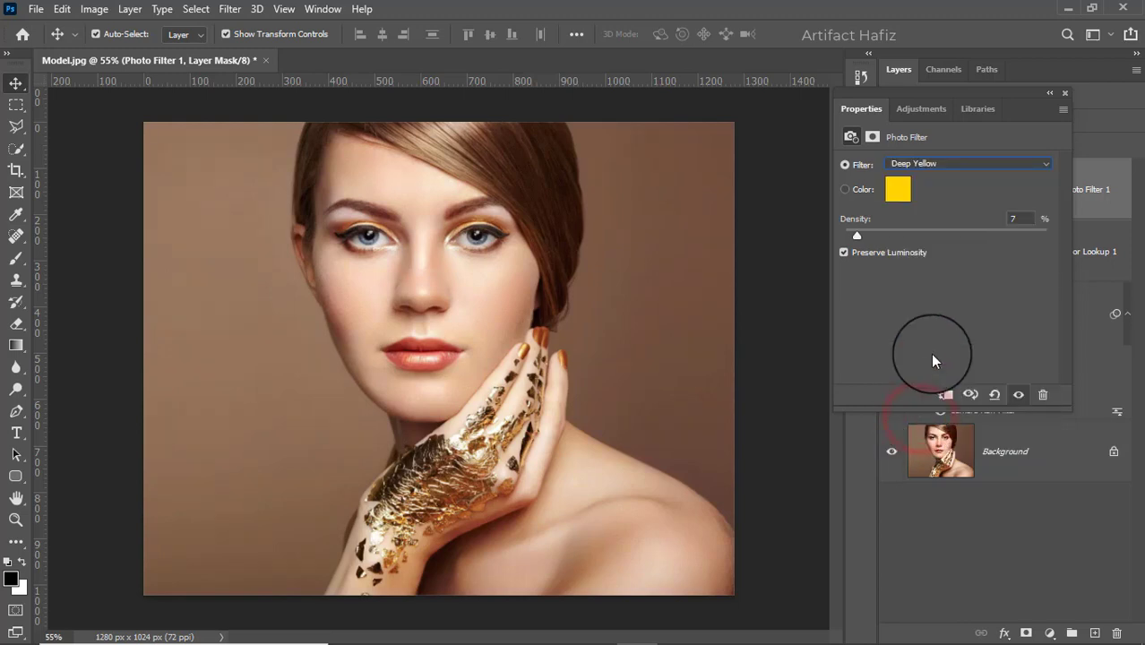
click(952, 166)
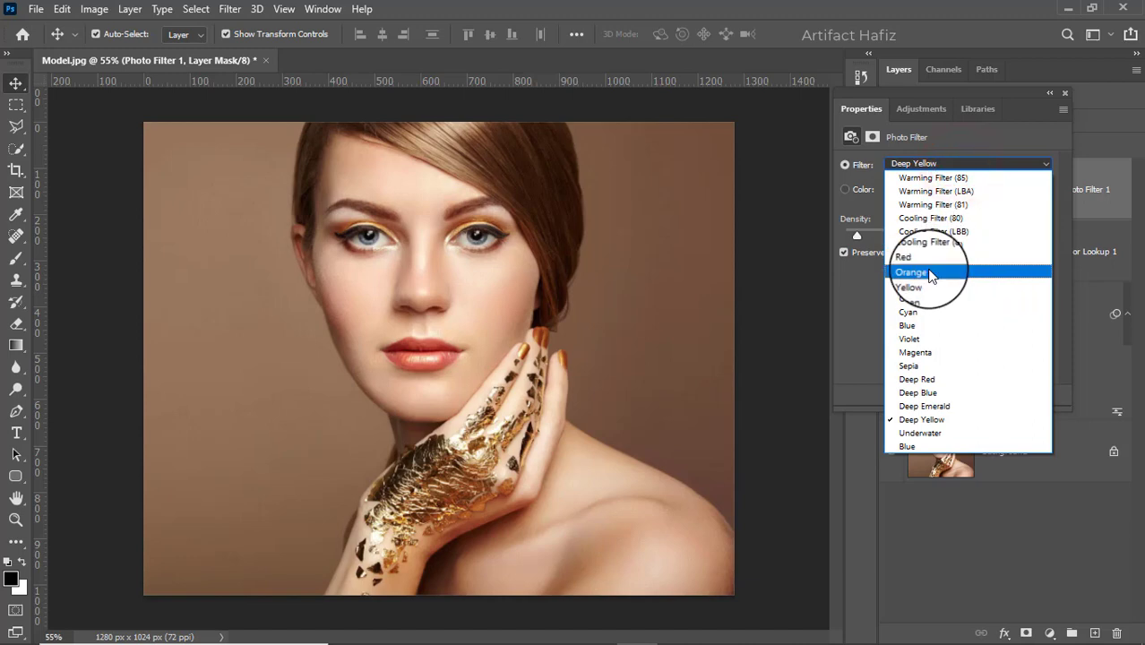
click(928, 272)
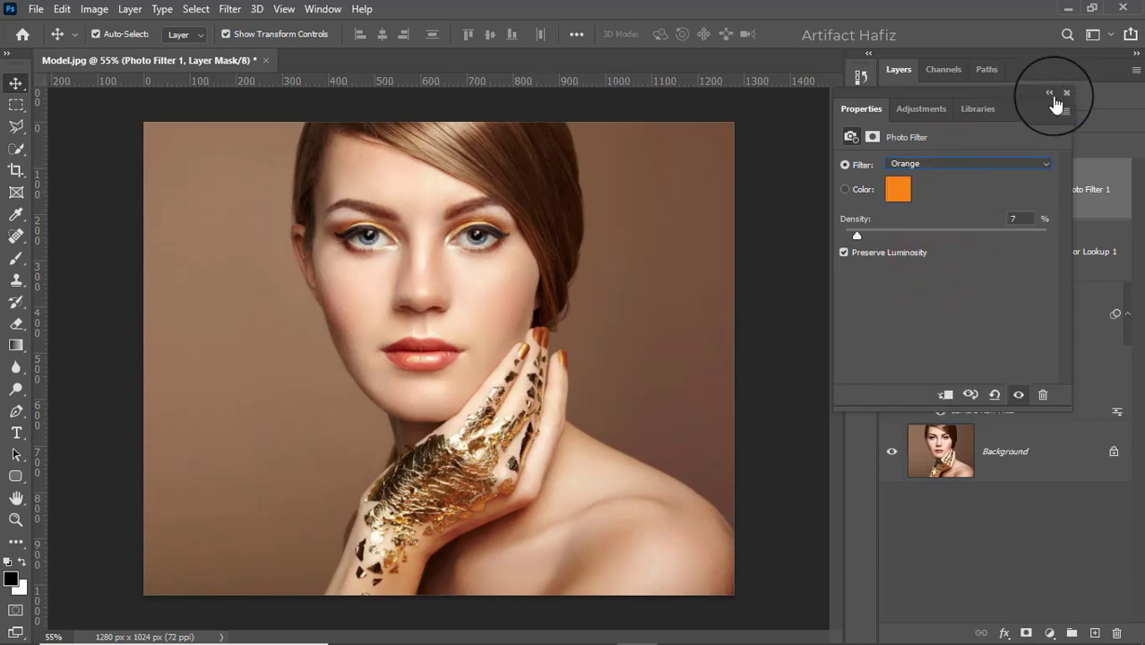
Compare the portrait with and without the Photo Filter layer.
click(1065, 94)
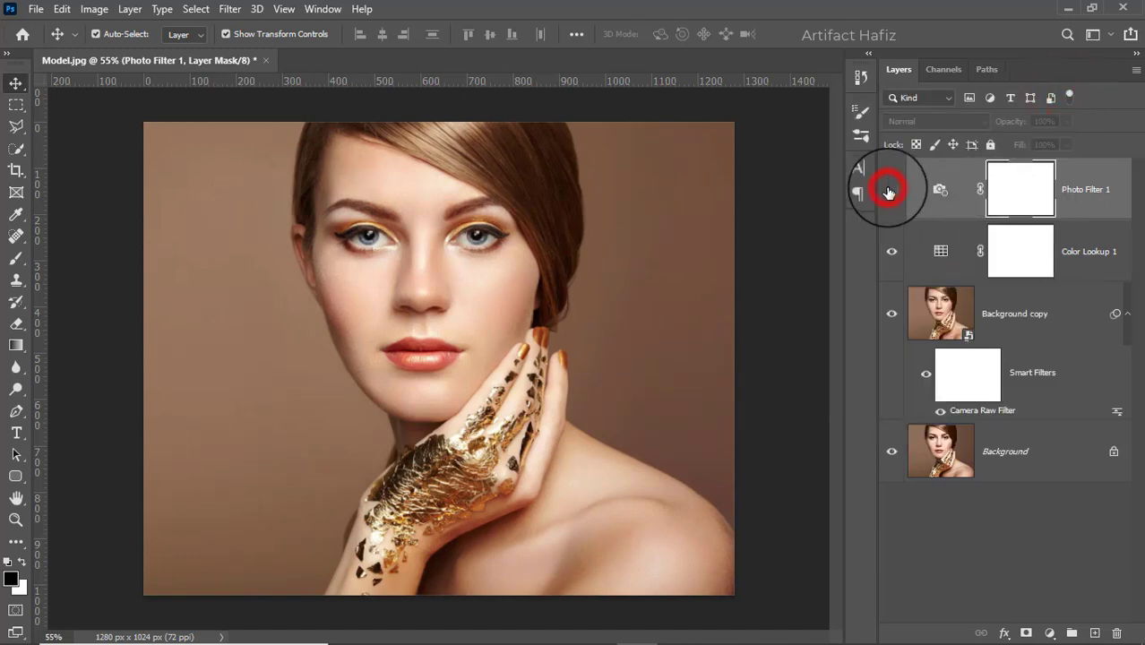
click(890, 191)
click(890, 191)
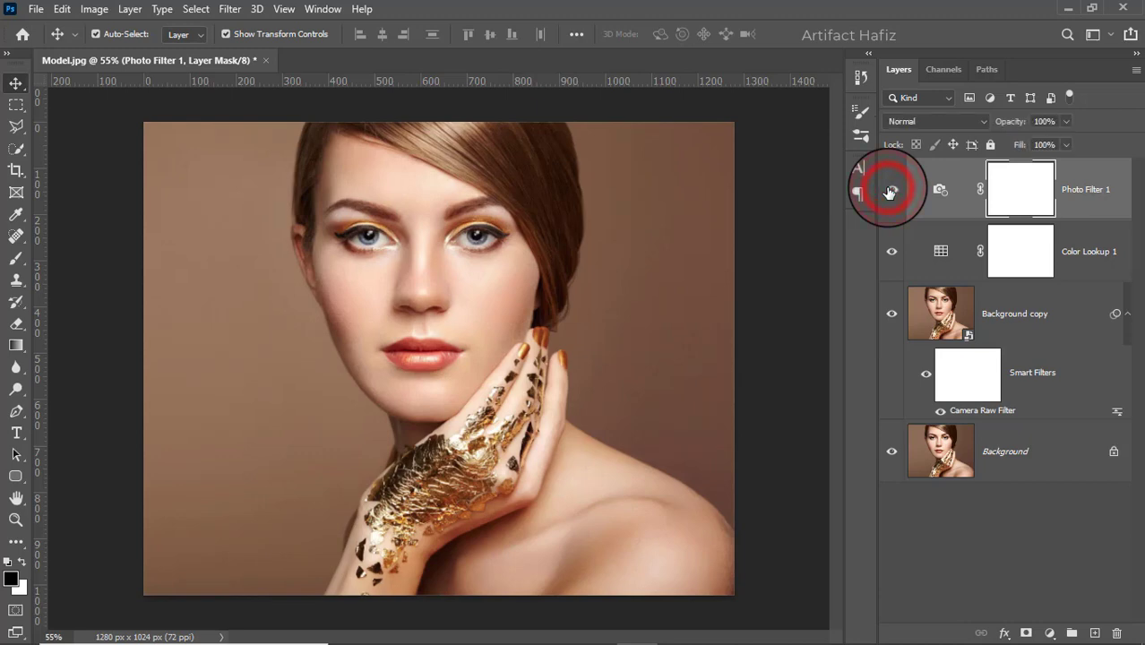
Raise the Orange photo filter's density to 25% and check its effect by toggling the layer's visibility.
double_click(946, 184)
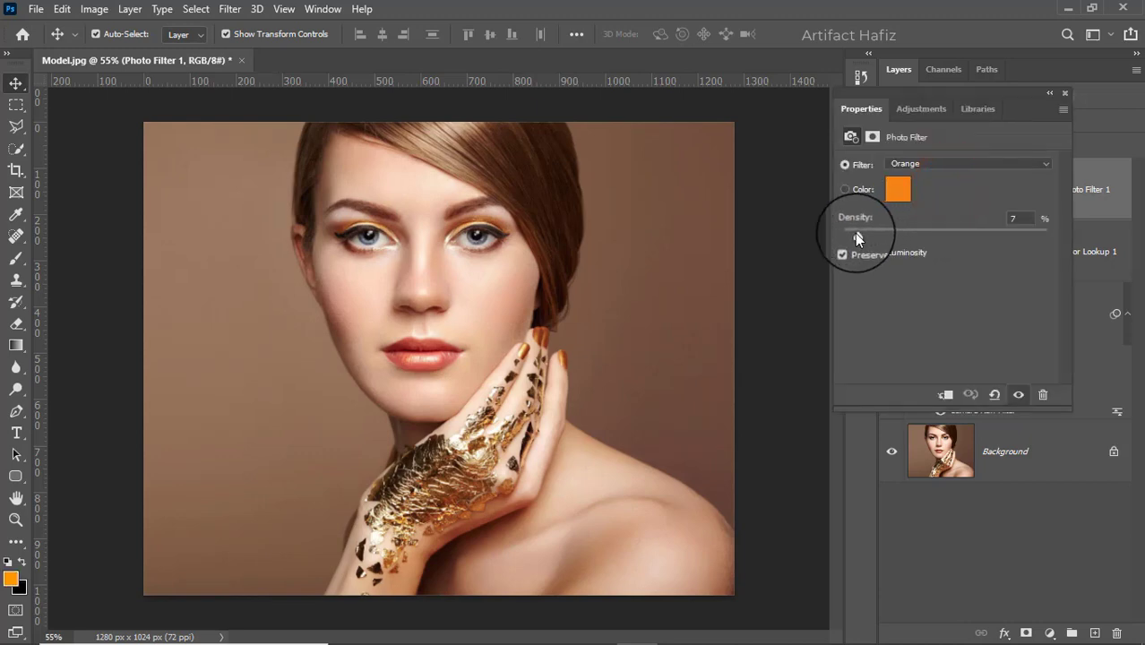
drag(857, 235, 894, 265)
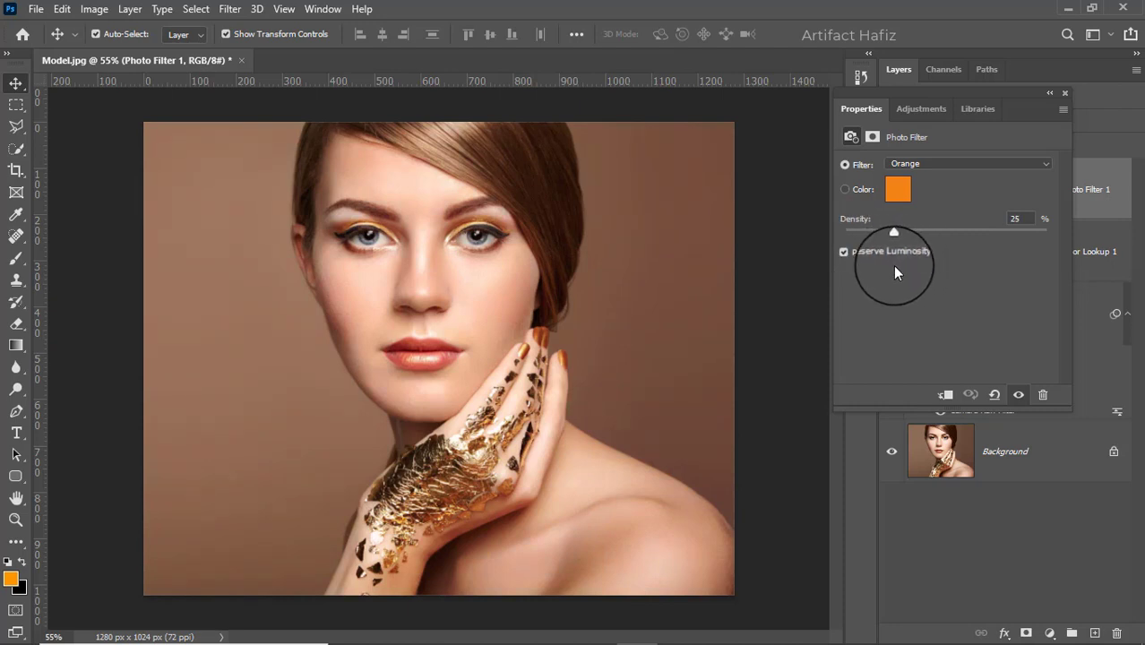
click(1065, 93)
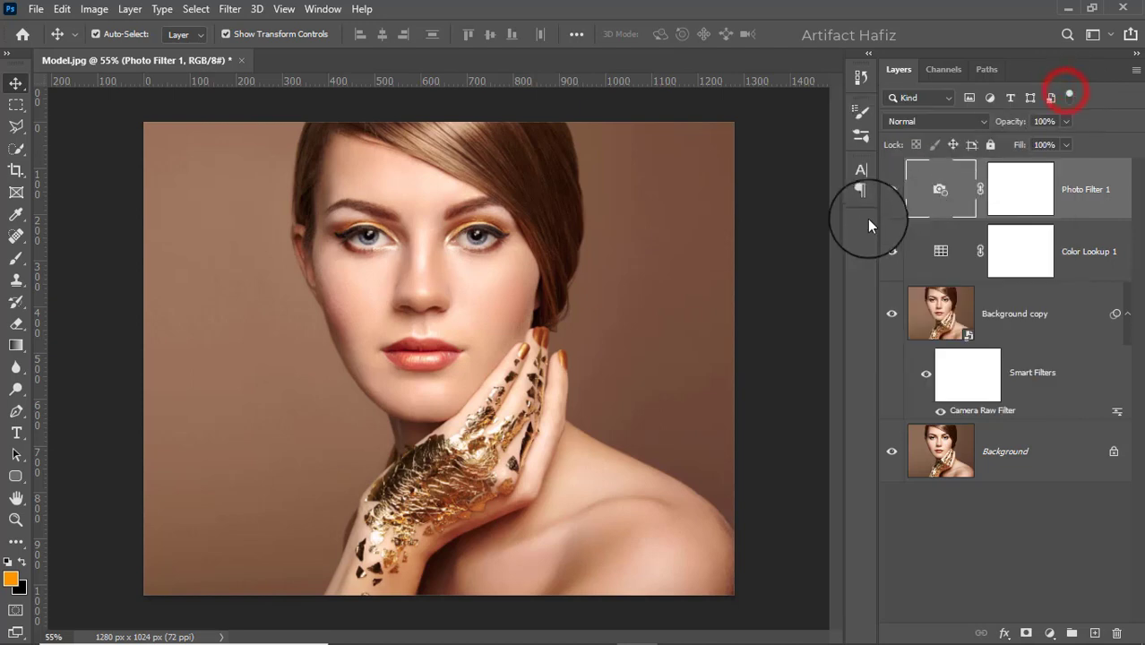
click(893, 189)
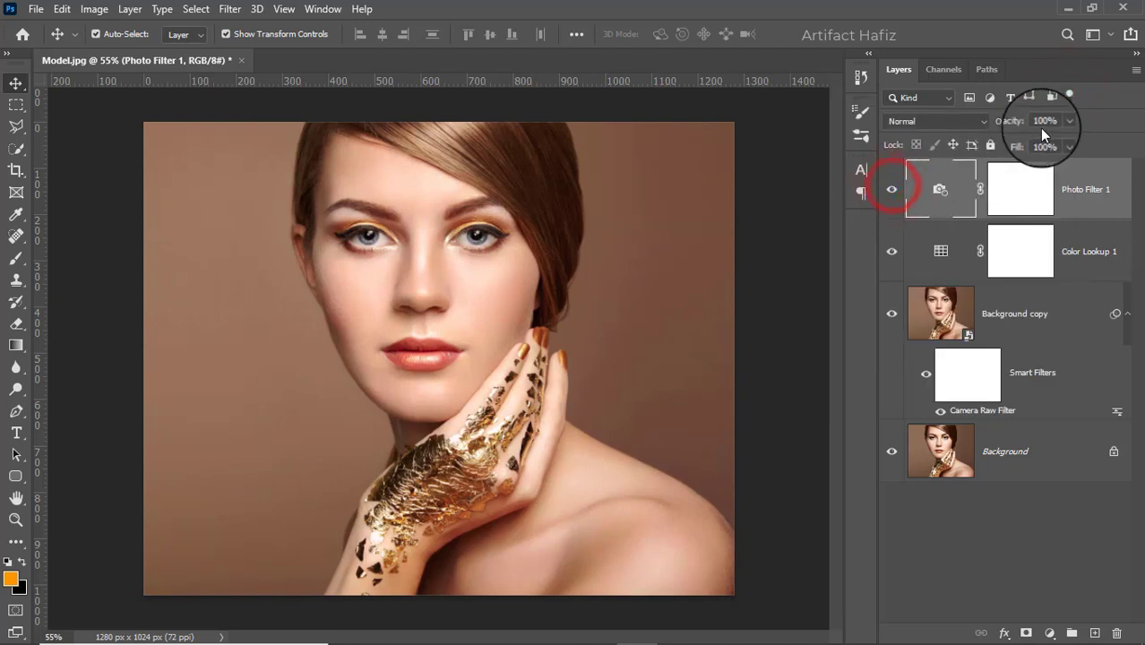
Set the Photo Filter layer's opacity to 8%.
click(1067, 123)
drag(1069, 139, 997, 150)
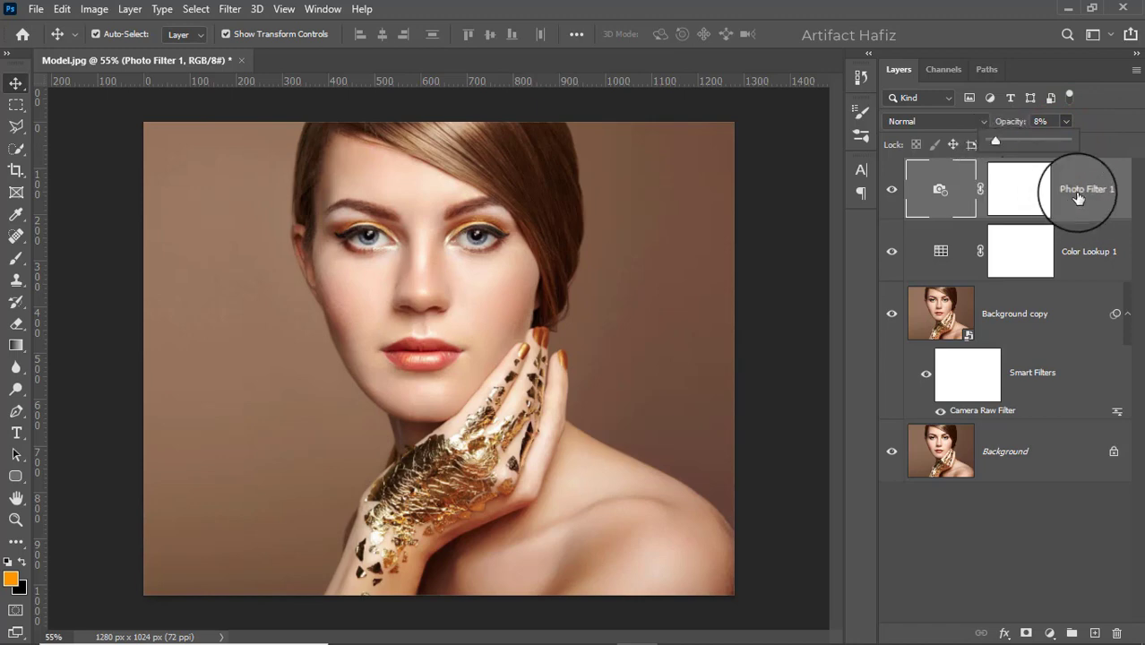
click(1081, 192)
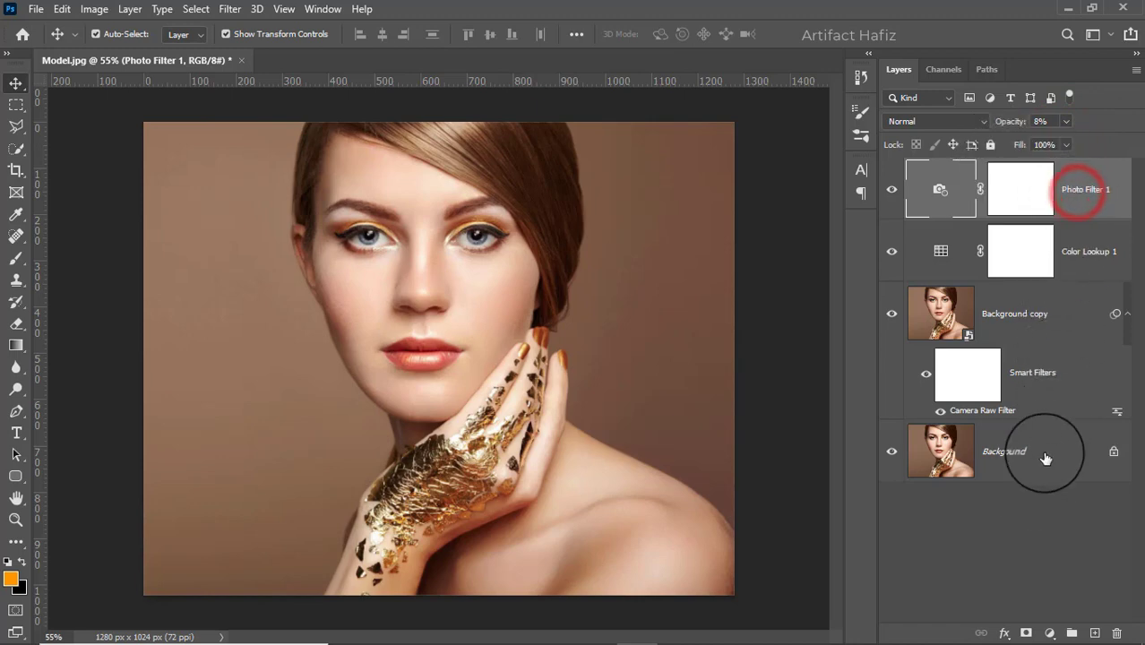
Add a Vibrance adjustment layer above the Photo Filter layer with Vibrance at +11 and Saturation slightly reduced, and check its effect.
click(1050, 634)
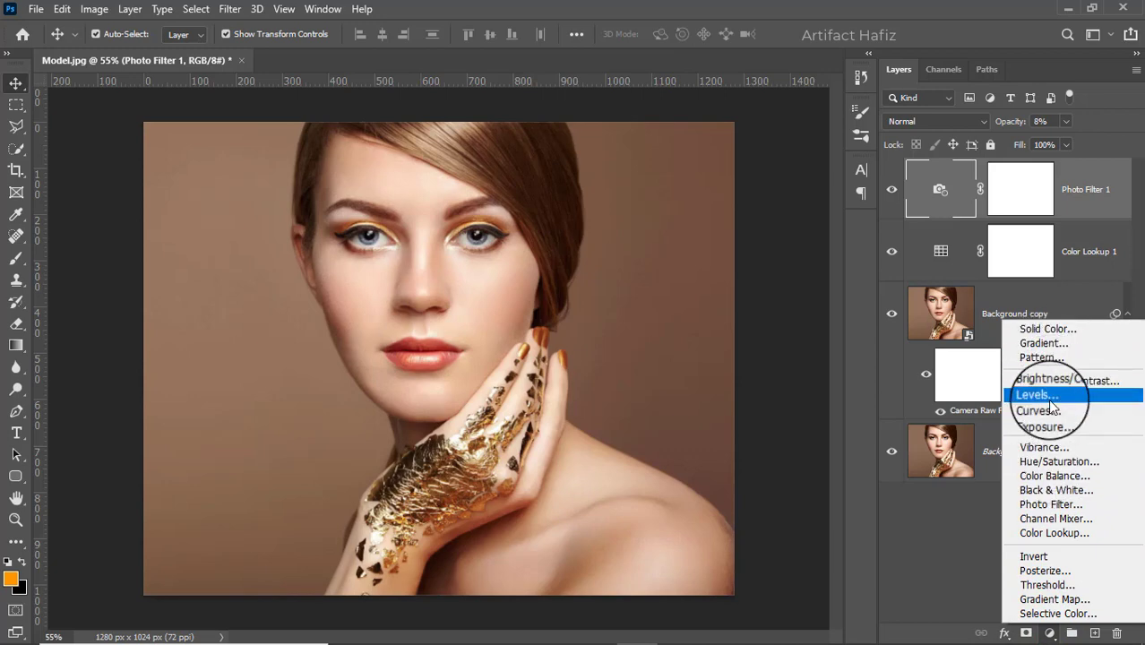
click(1047, 448)
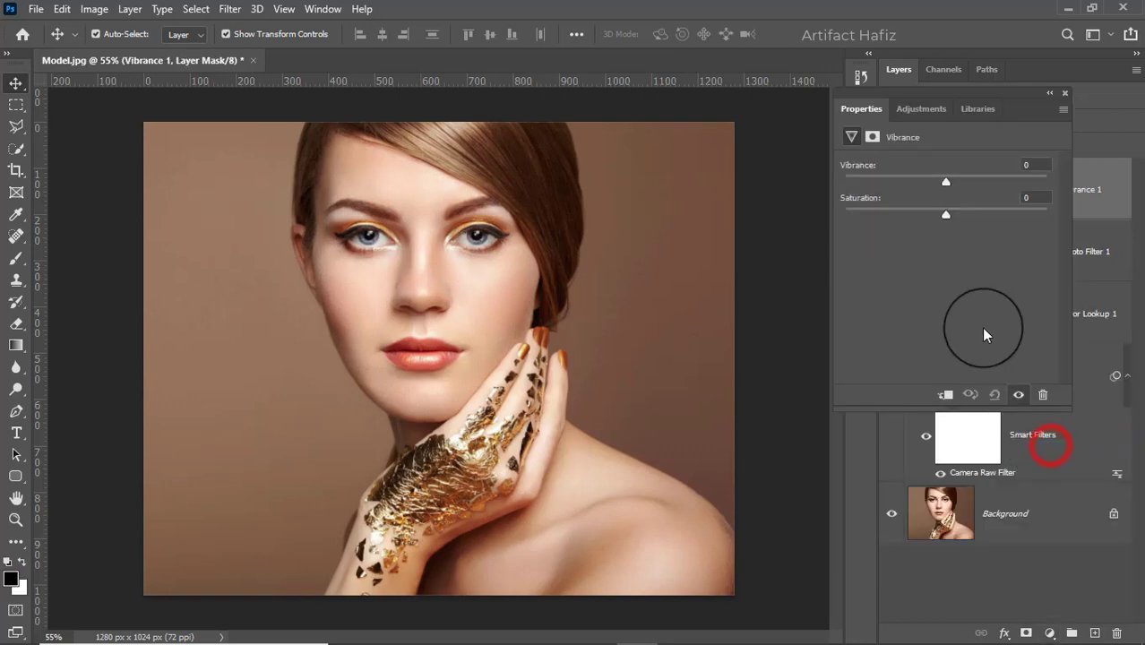
click(947, 182)
drag(966, 184, 936, 216)
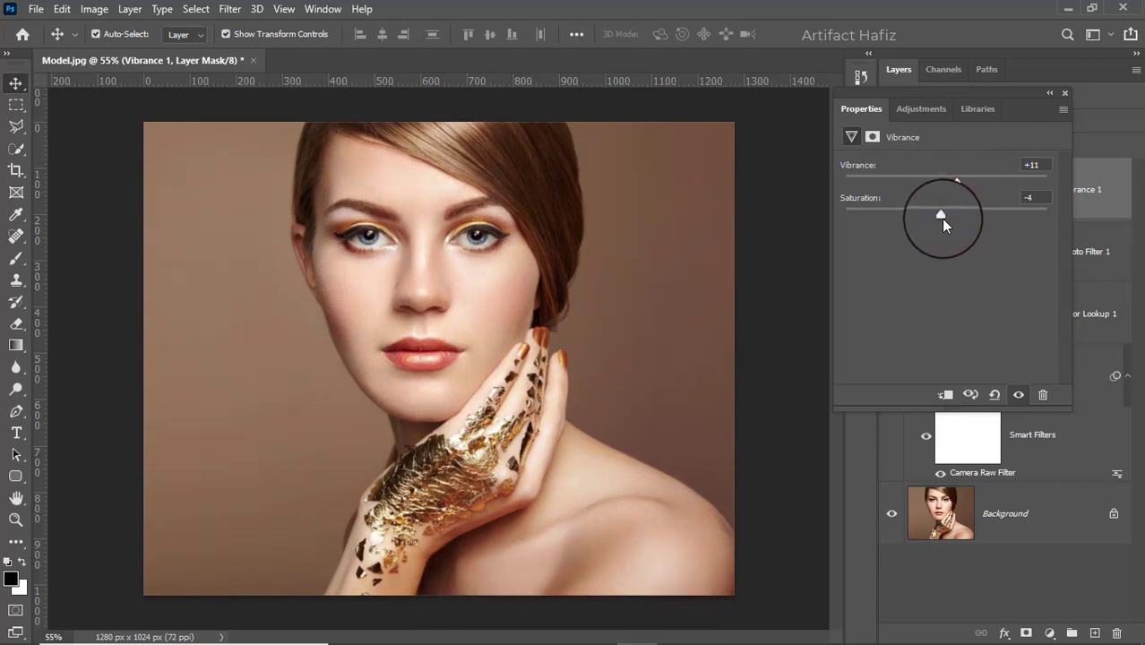
drag(941, 217, 939, 219)
click(1065, 93)
click(890, 191)
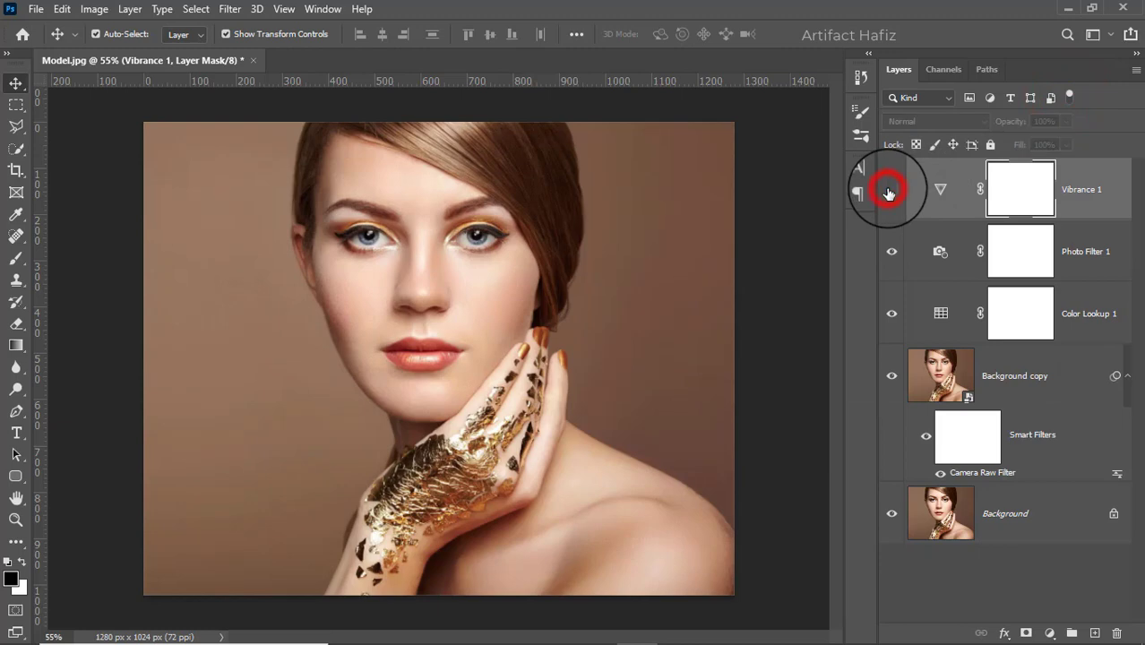
Add a Brightness/Contrast adjustment layer above the Vibrance layer with Brightness set to -11.
click(1078, 188)
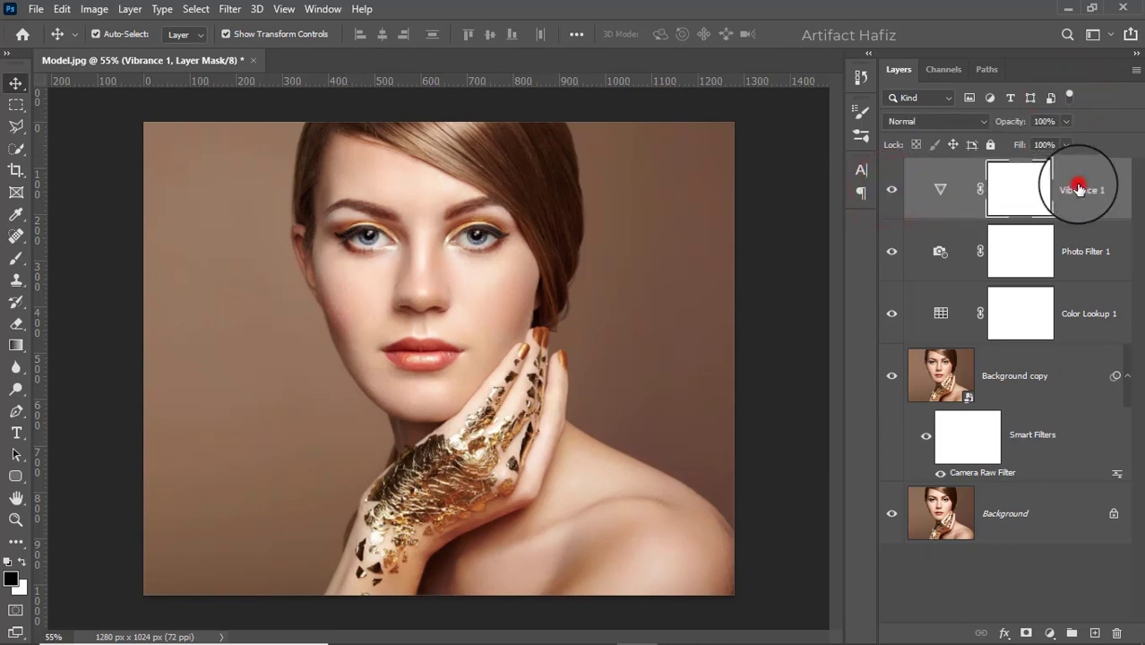
click(1051, 633)
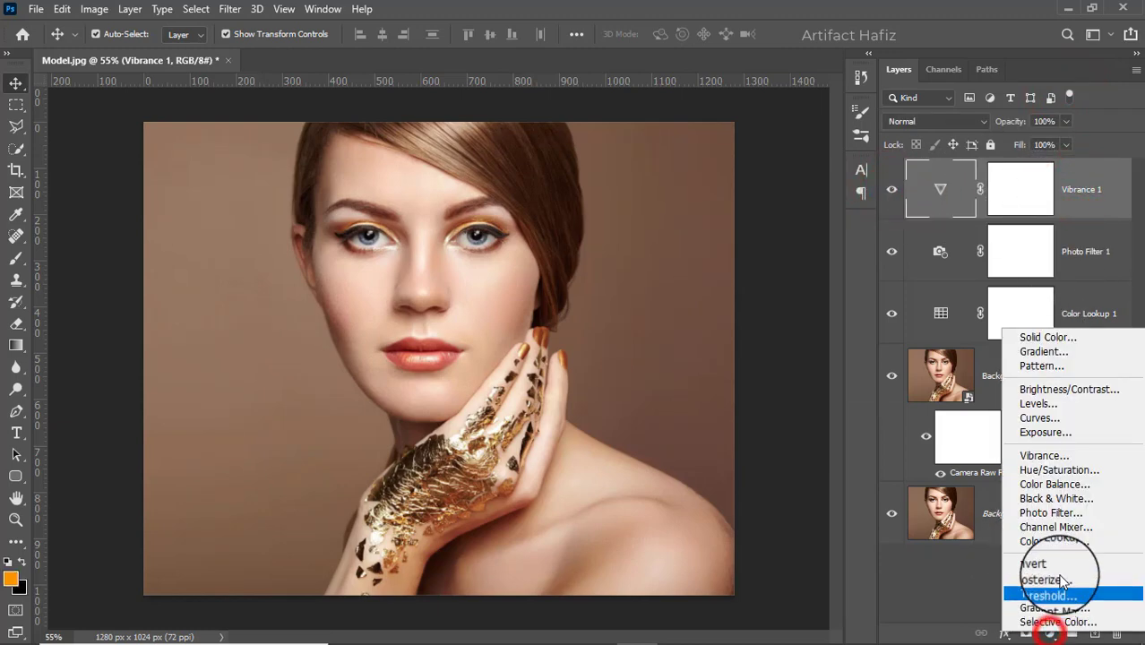
click(1040, 389)
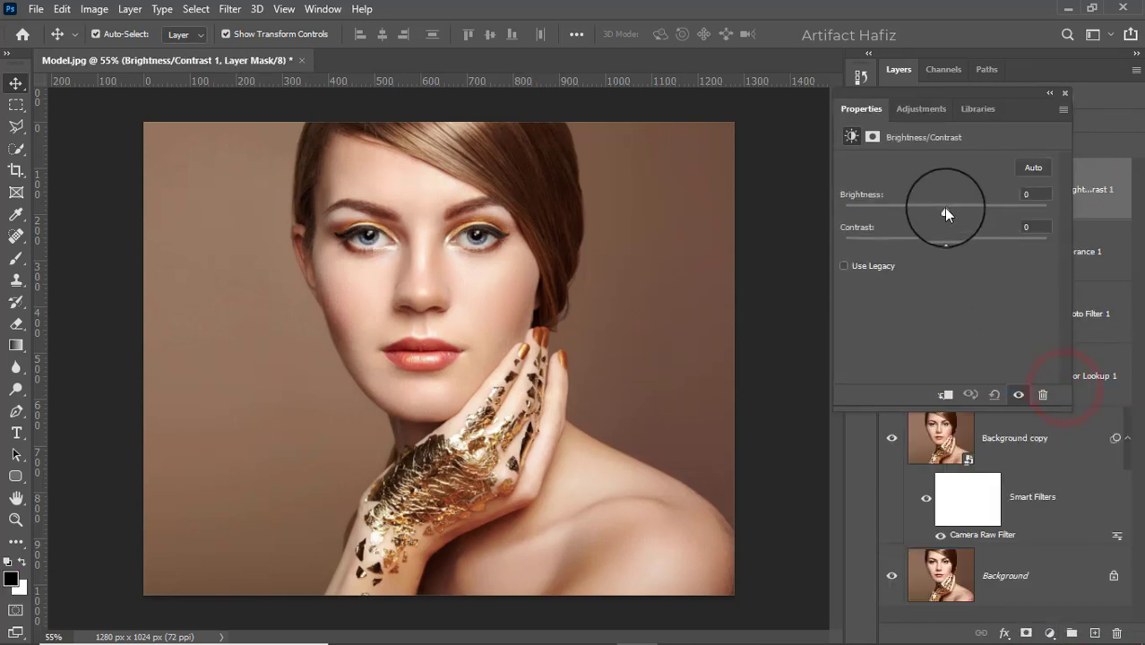
drag(946, 209, 940, 213)
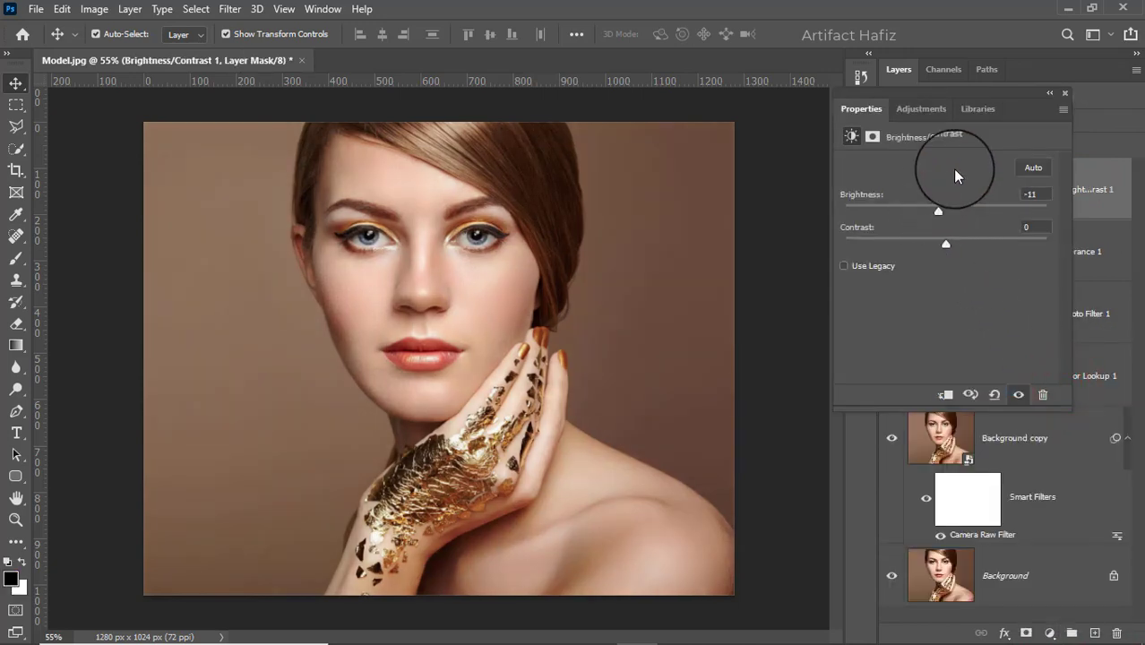
click(1062, 94)
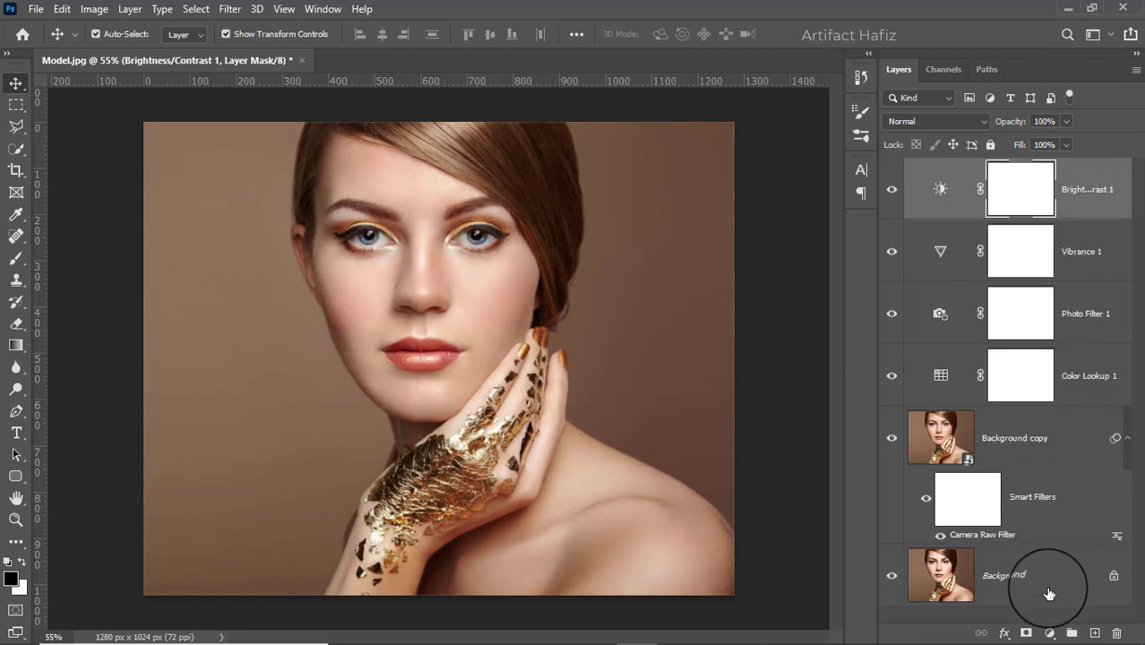
Add a Curves adjustment layer above the Brightness/Contrast layer with a gentle RGB S-curve that slightly lowers the shadows and raises the highlights.
click(1053, 632)
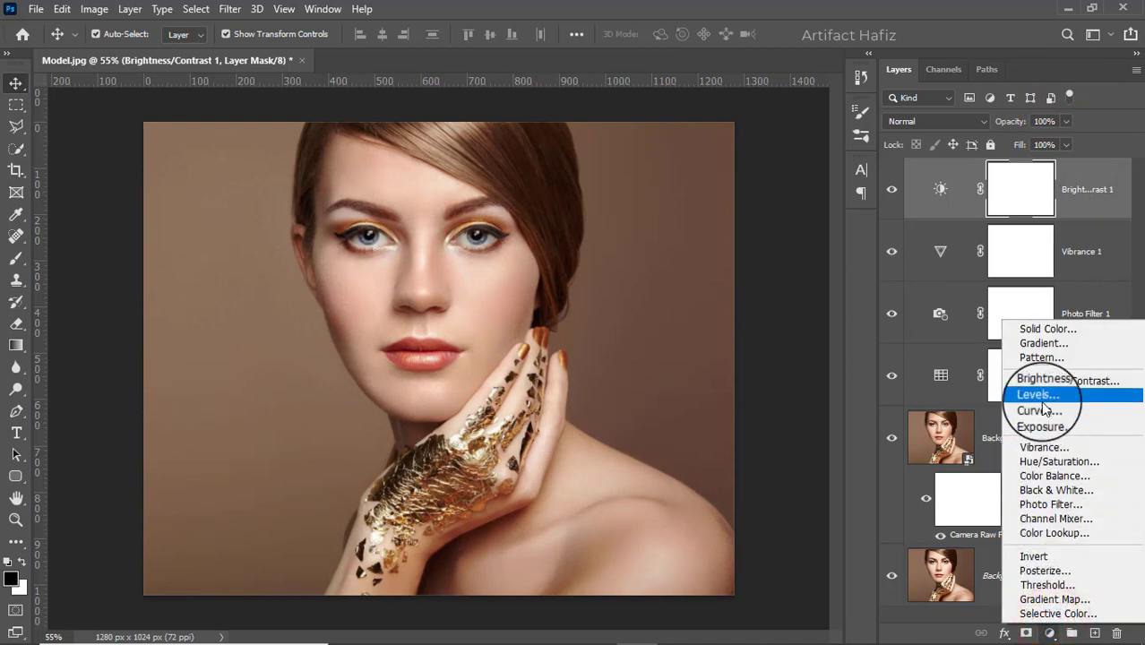
click(1042, 411)
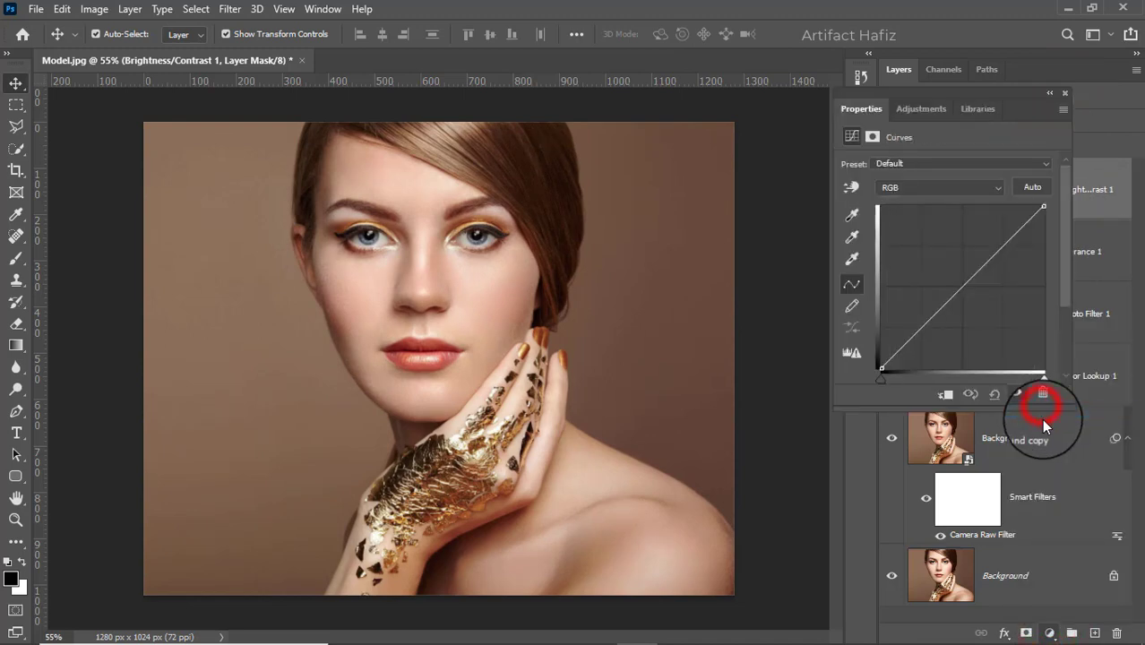
click(918, 330)
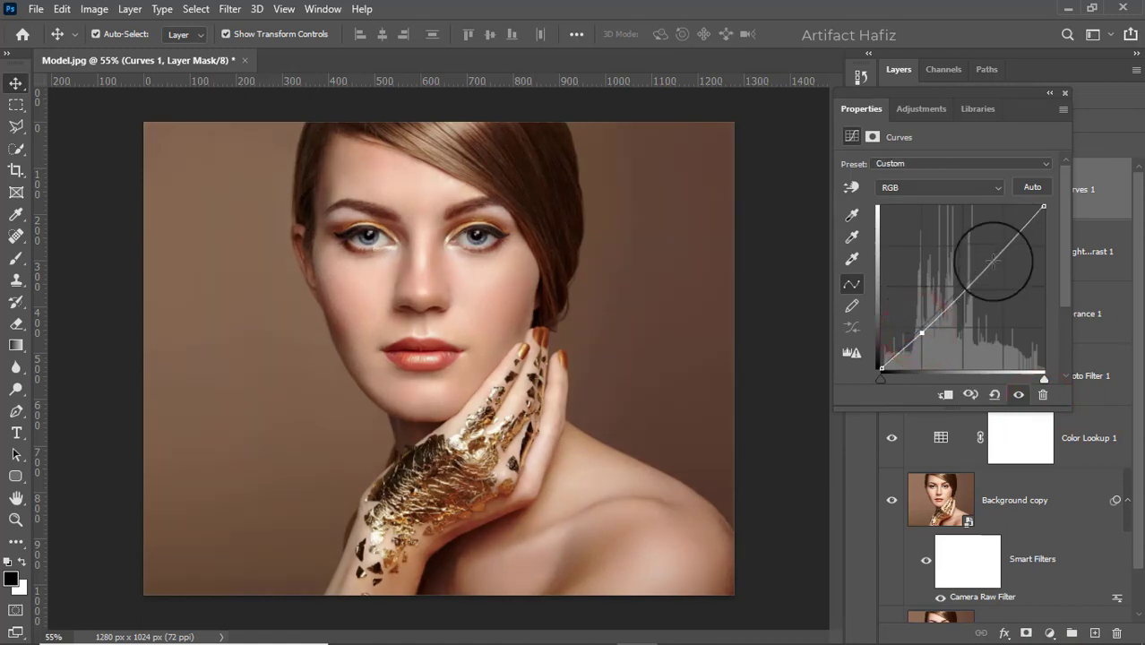
drag(1004, 250, 1003, 240)
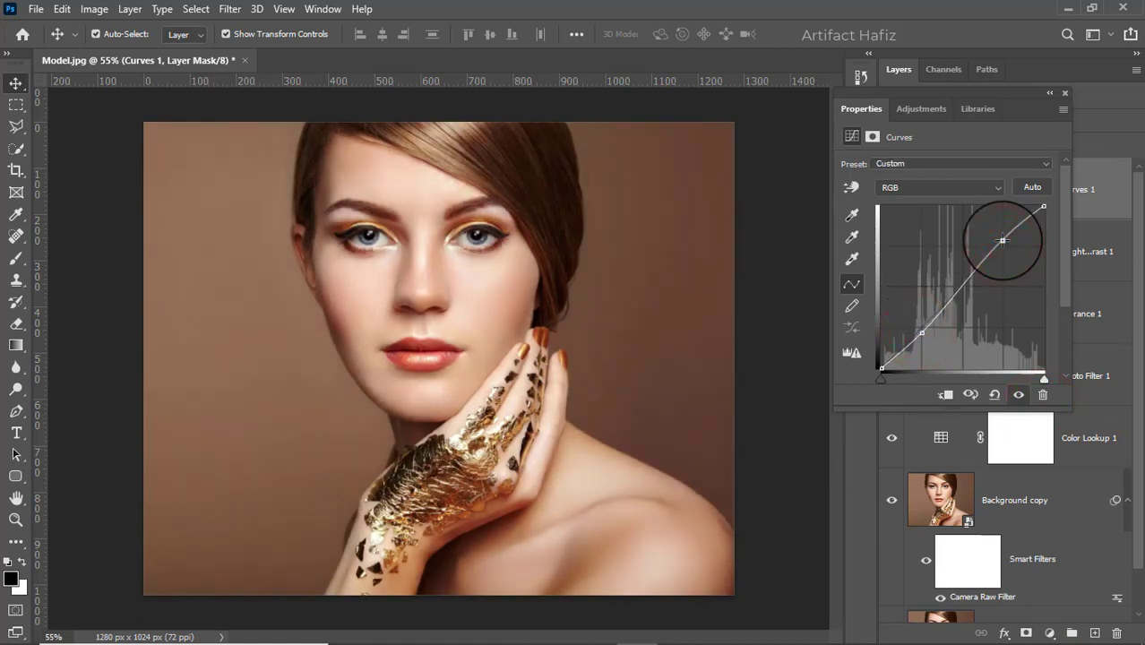
click(1065, 94)
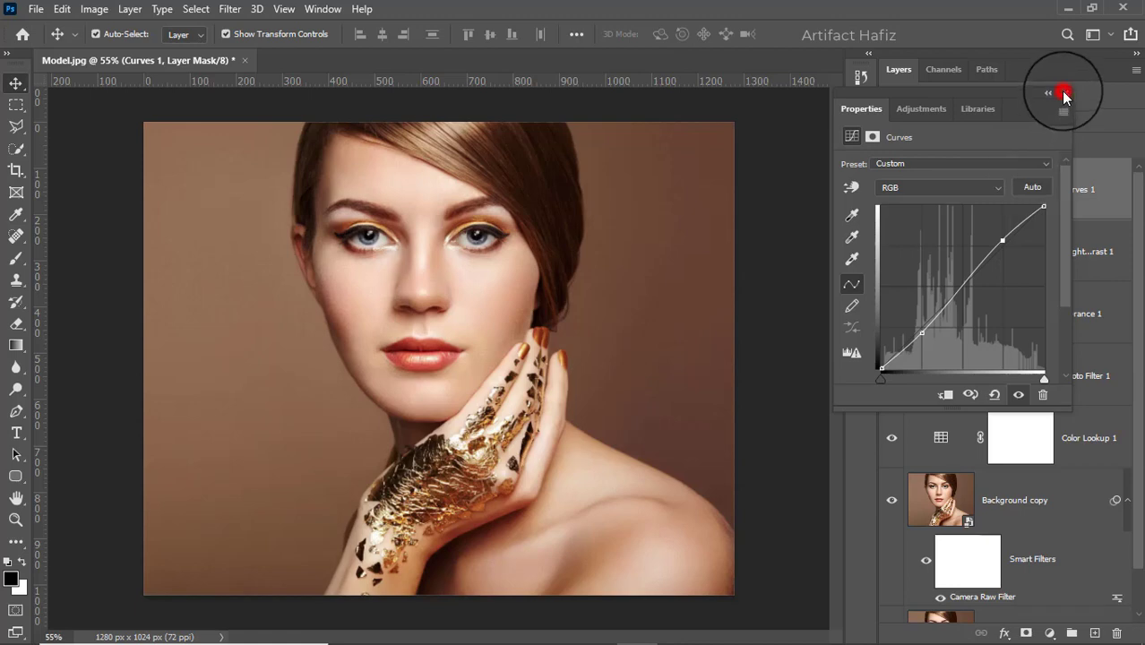
Stamp all visible layers into a new layer above the Curves layer and convert it for smart filters.
key(ctrl+alt+shift+e)
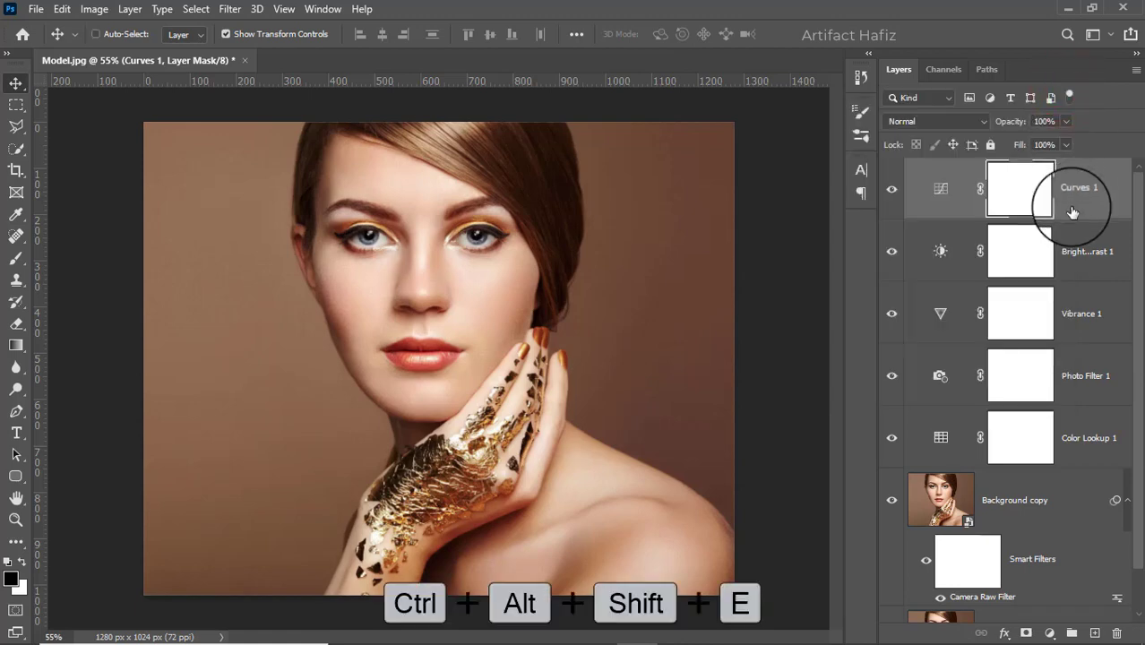
click(231, 8)
click(235, 52)
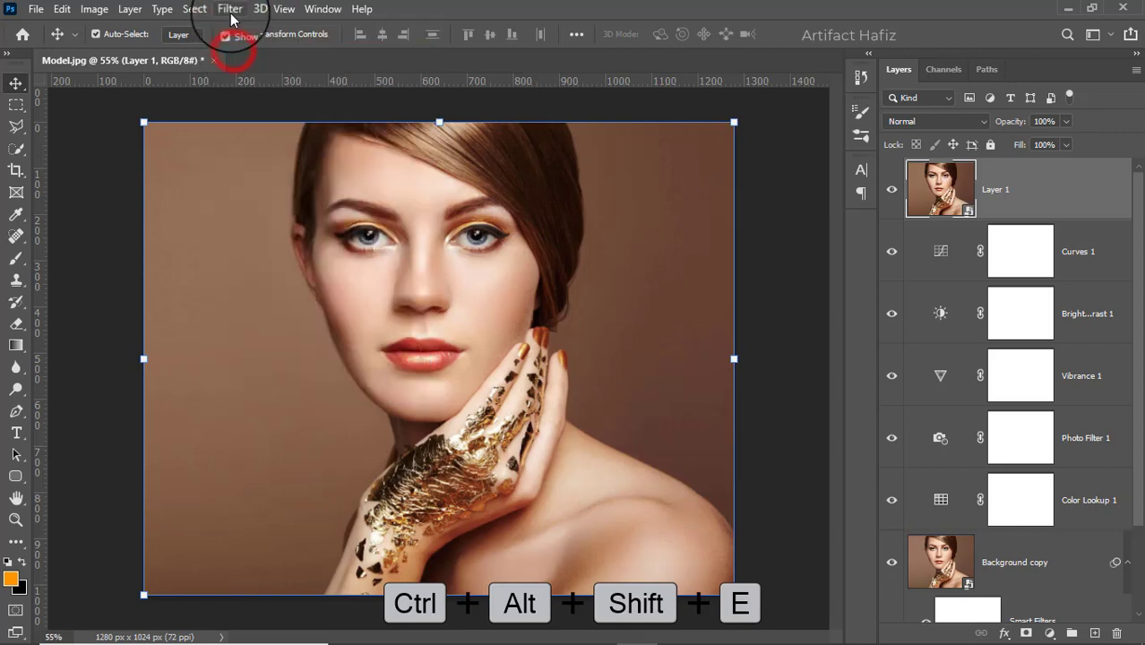
Open the merged layer in Nik Collection's Color Efex Pro 4 and choose the Cross Processing filter with method L02.
click(230, 9)
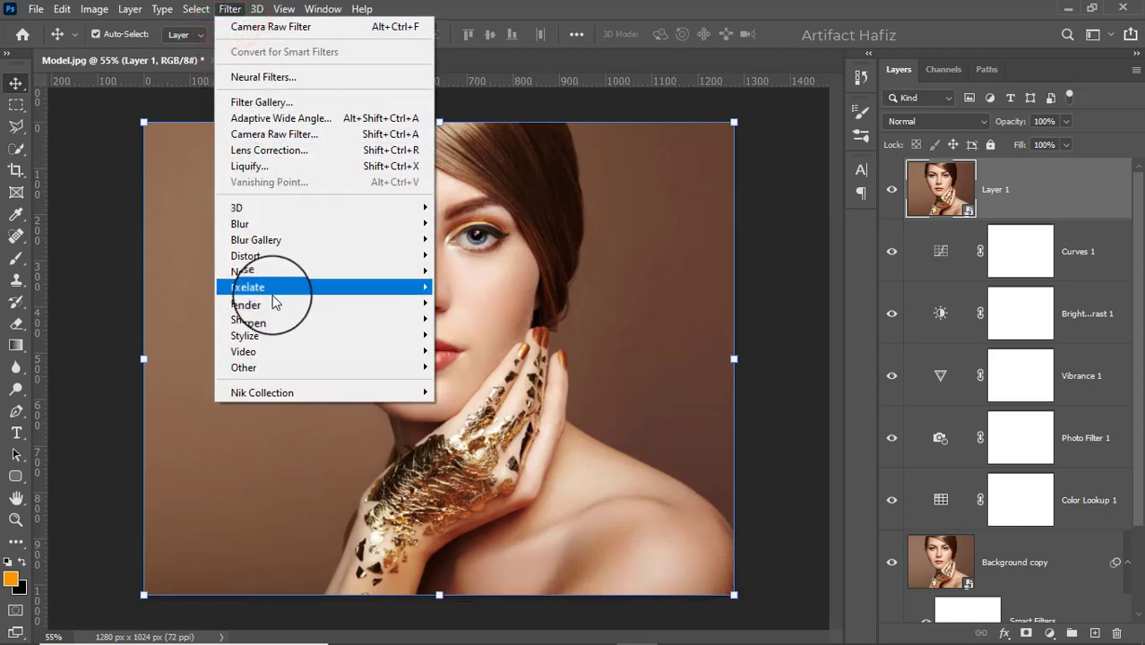
click(303, 392)
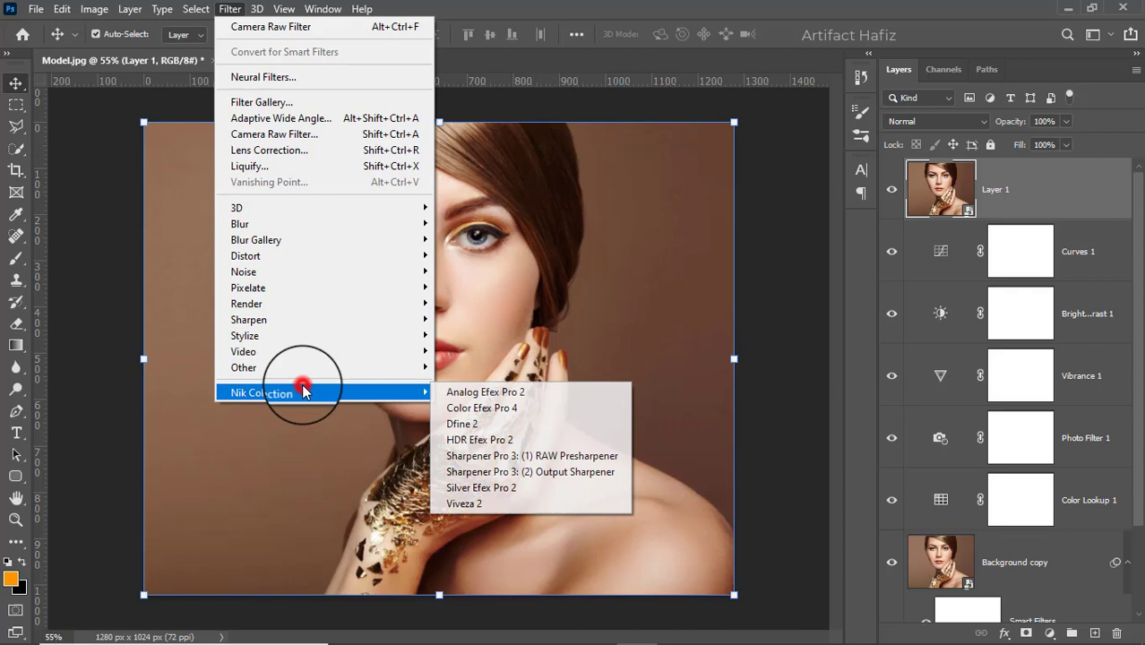
click(457, 403)
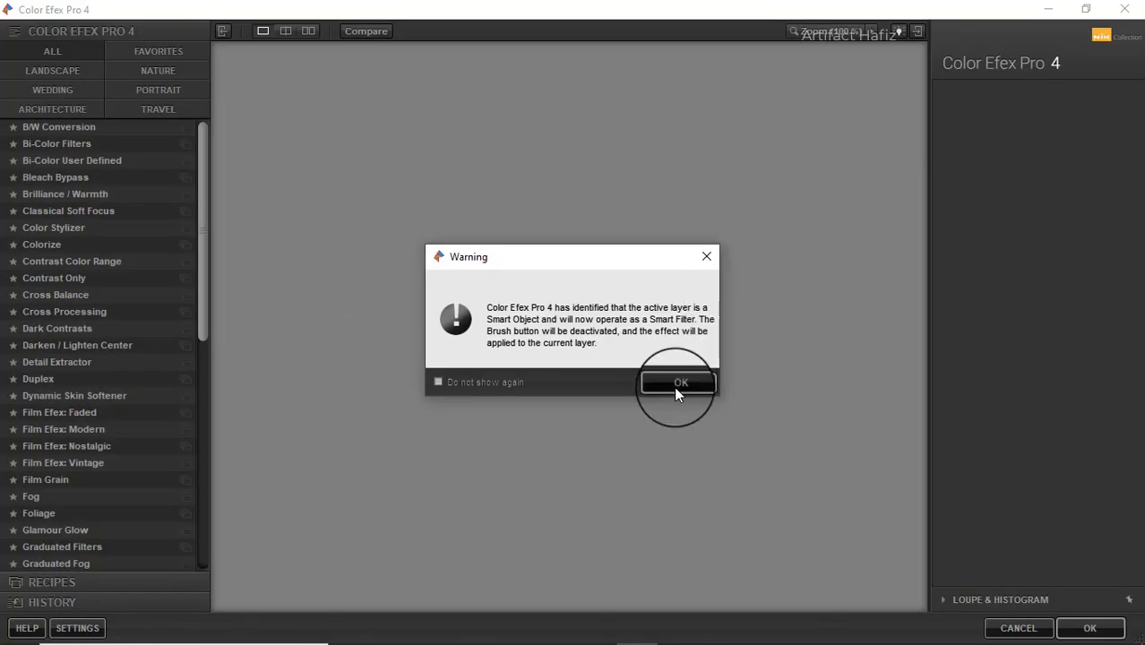
click(674, 387)
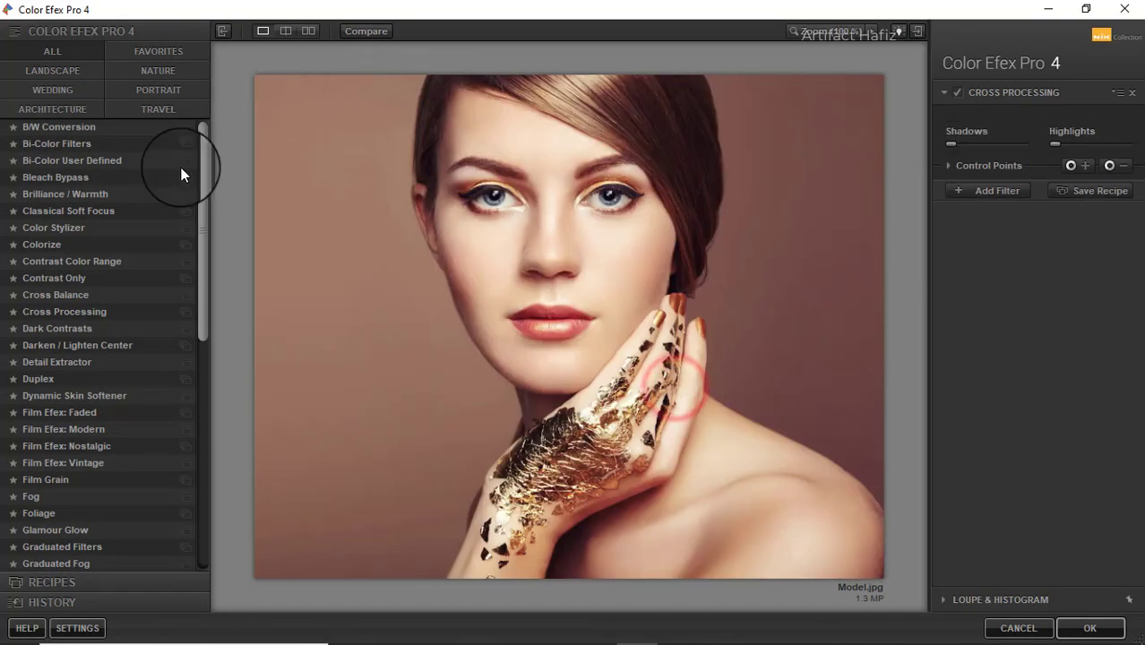
click(65, 311)
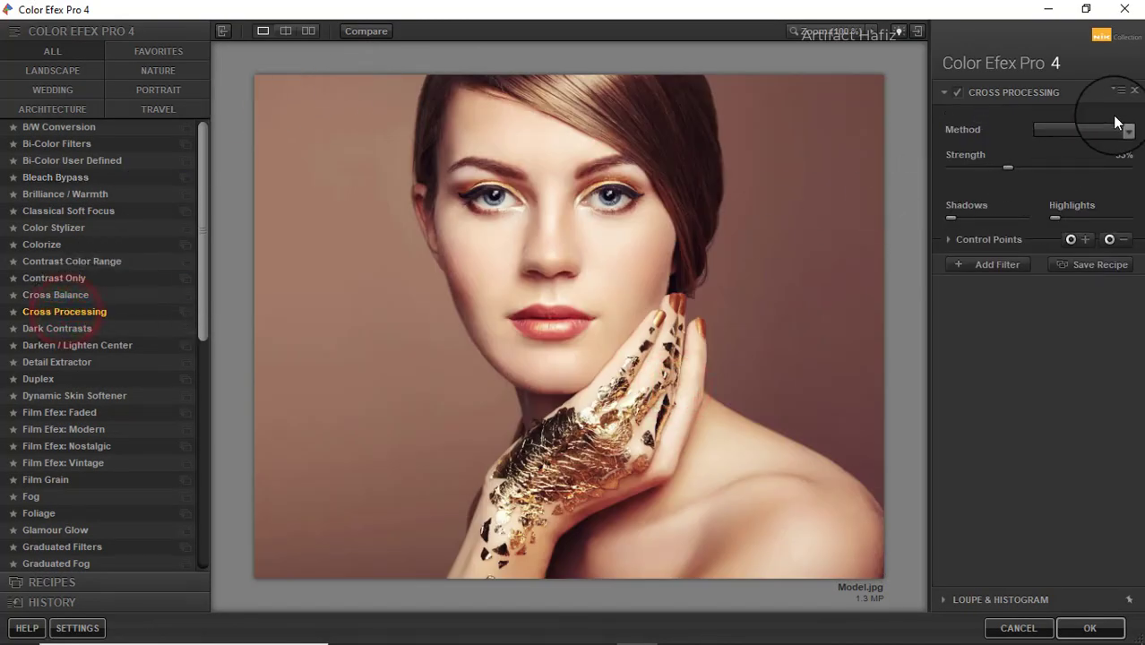
click(1081, 128)
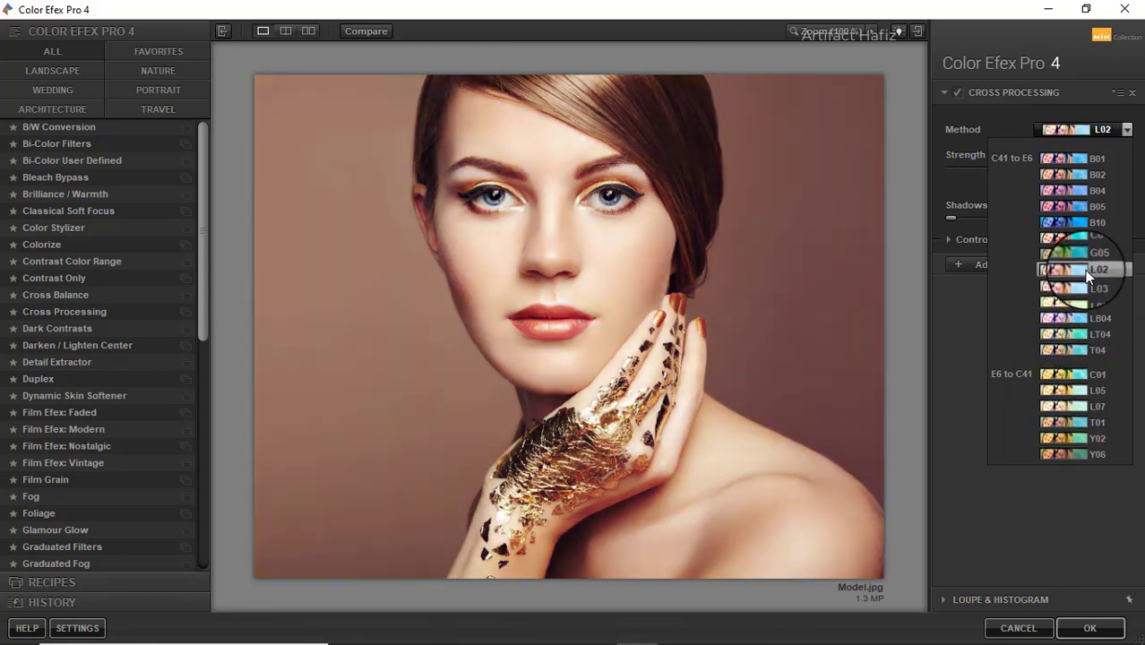
click(1084, 270)
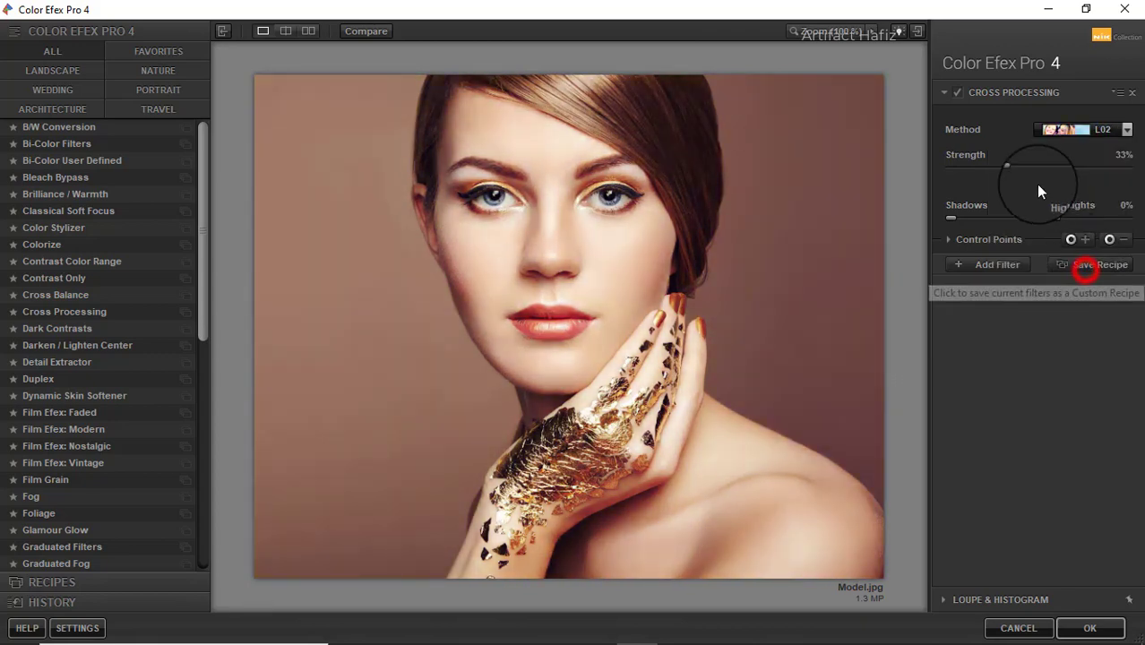
Compare the image with and without the Cross Processing effect, and apply the filter to the merged layer.
click(957, 93)
click(957, 93)
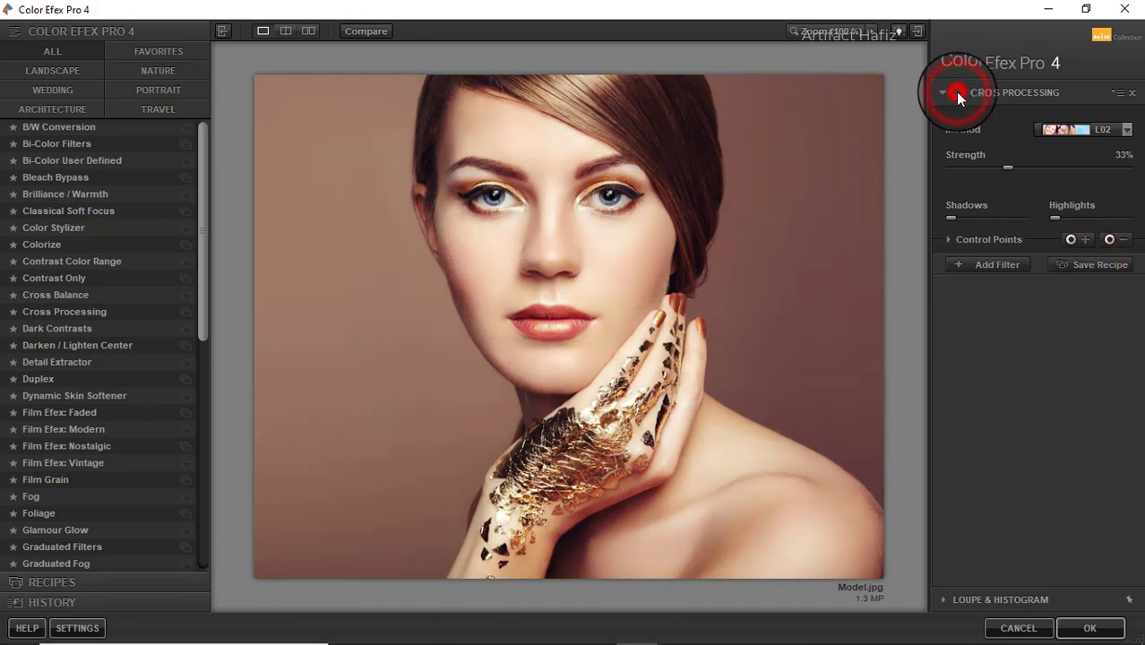
click(958, 93)
click(957, 93)
click(1084, 630)
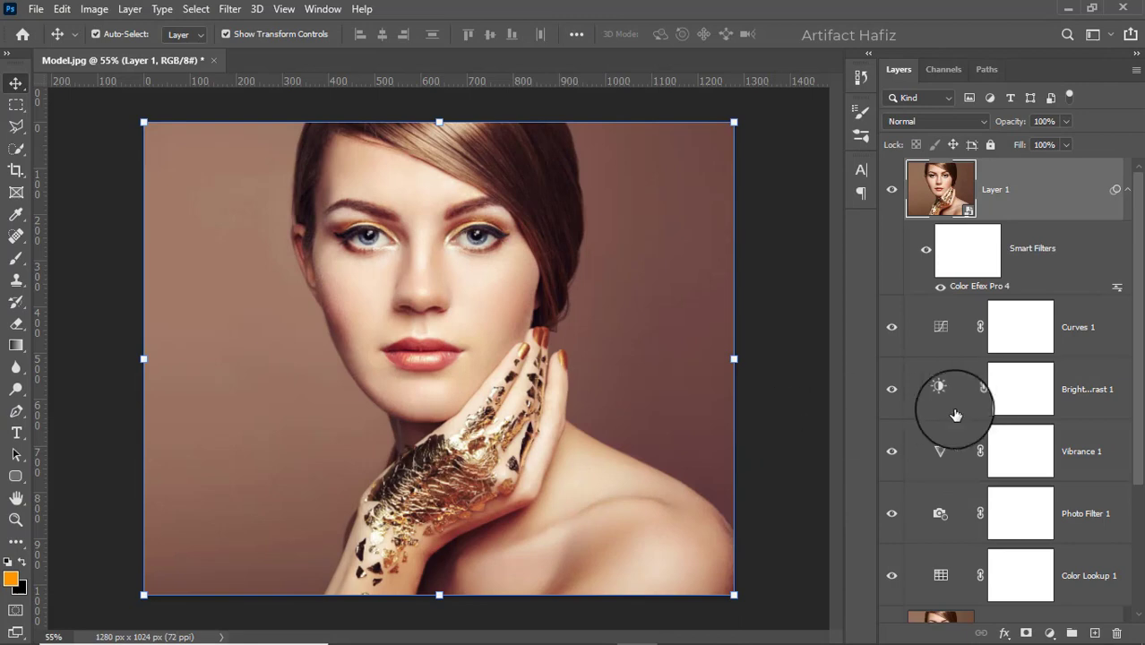
Compare the original Background layer alone with the fully graded image by toggling the visibility of all other layers.
scroll(954, 408, down, 3)
key(alt)
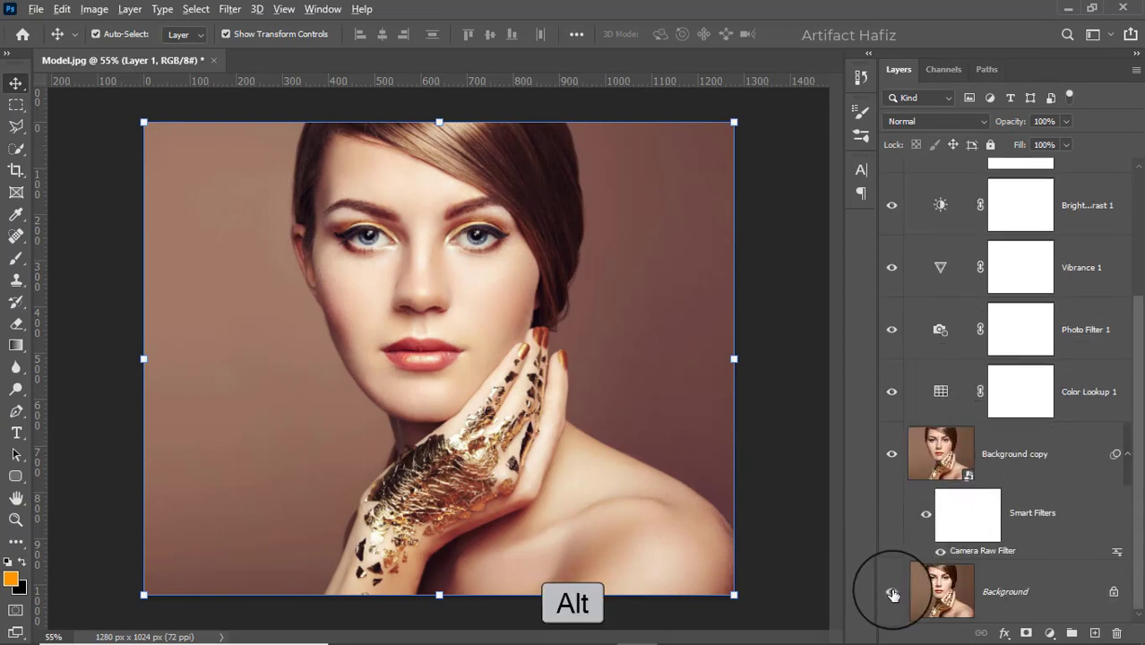
alt+click(892, 594)
alt+click(893, 593)
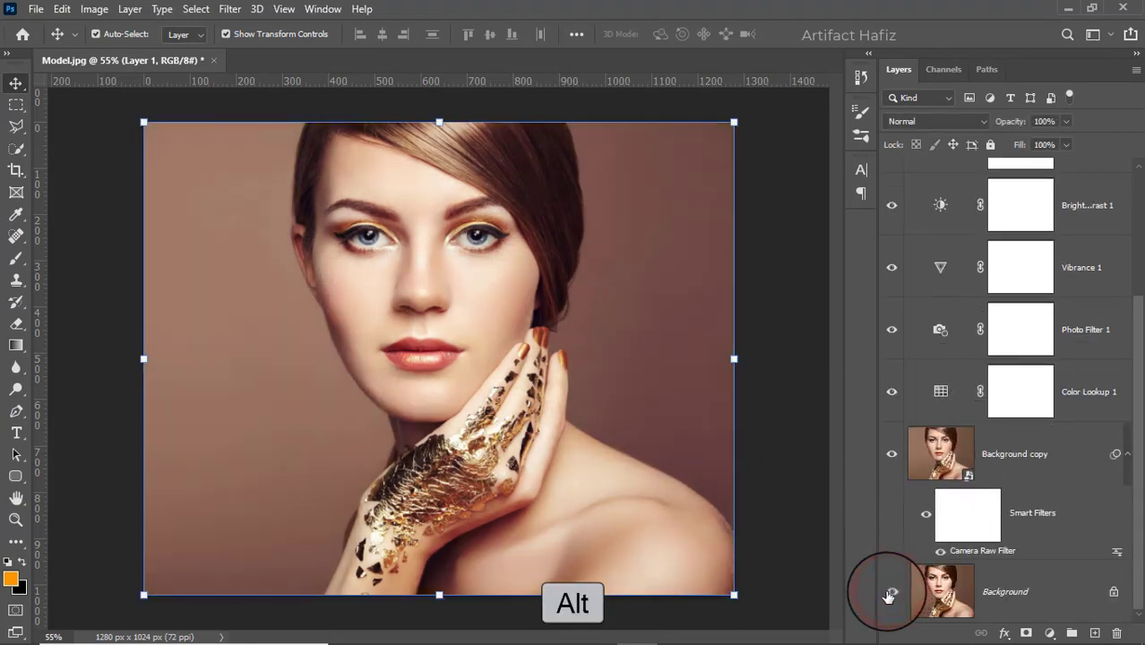
alt+click(892, 593)
alt+click(892, 593)
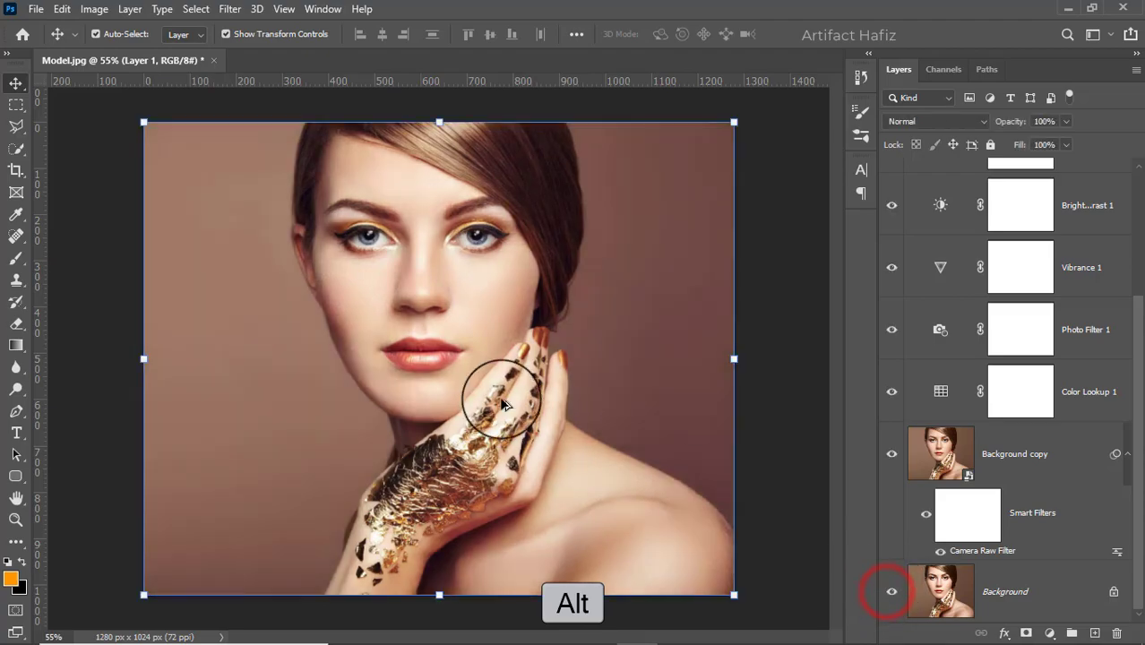